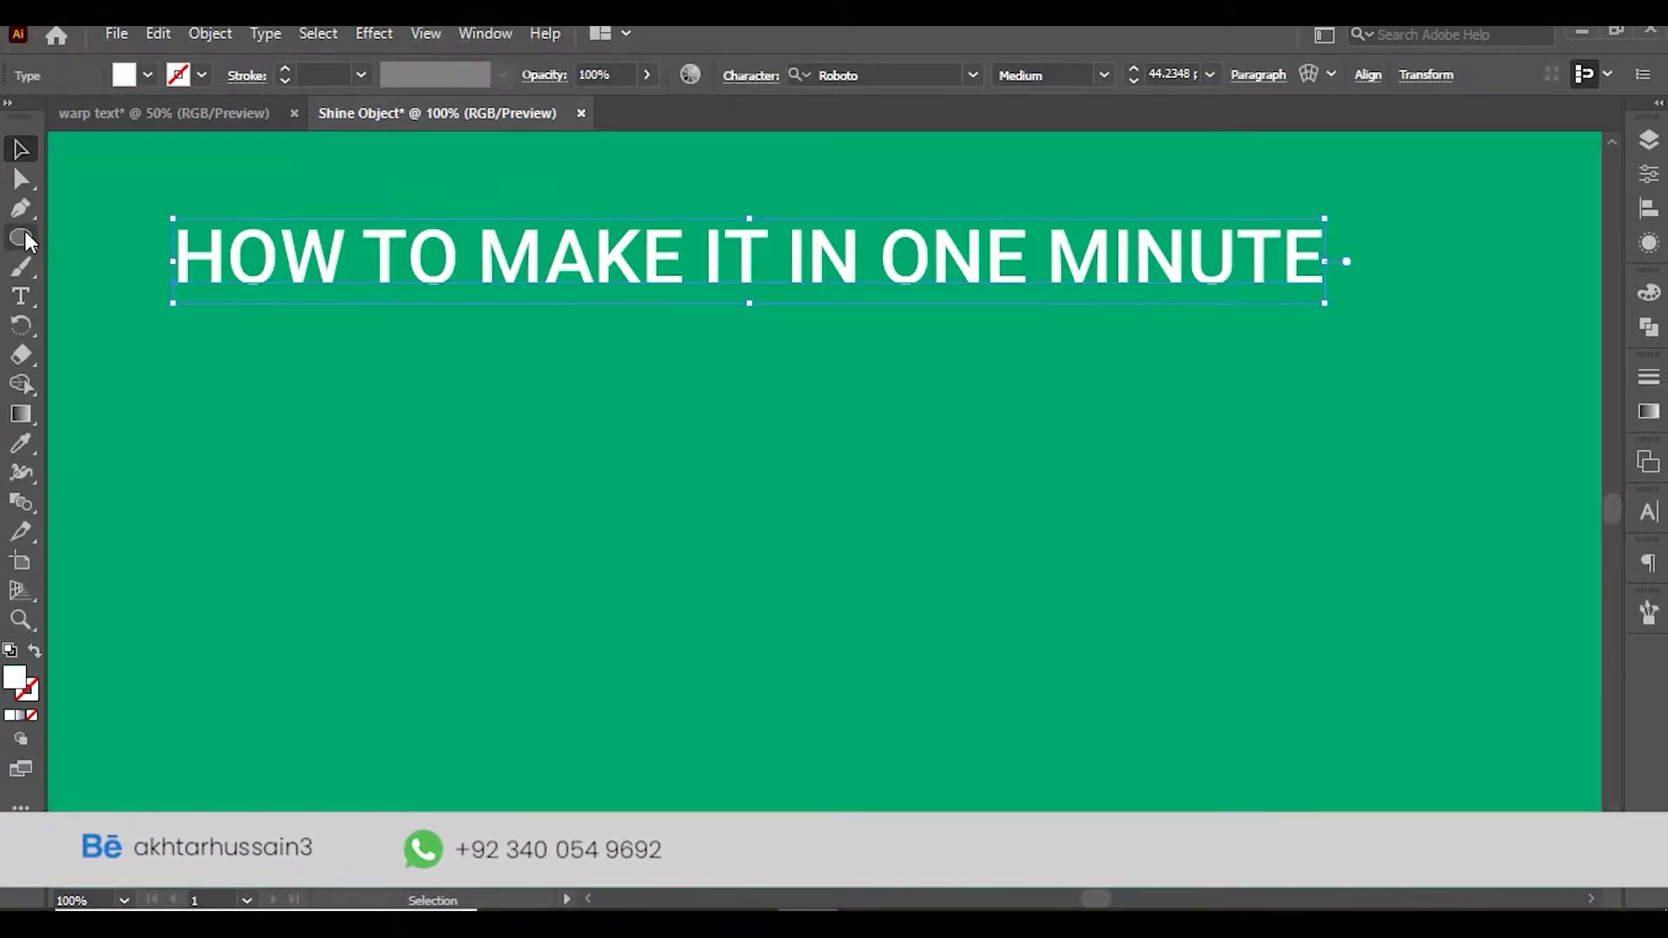
Select the Ellipse Tool to start drawing circles on the cleared artboard
left_click(21, 238)
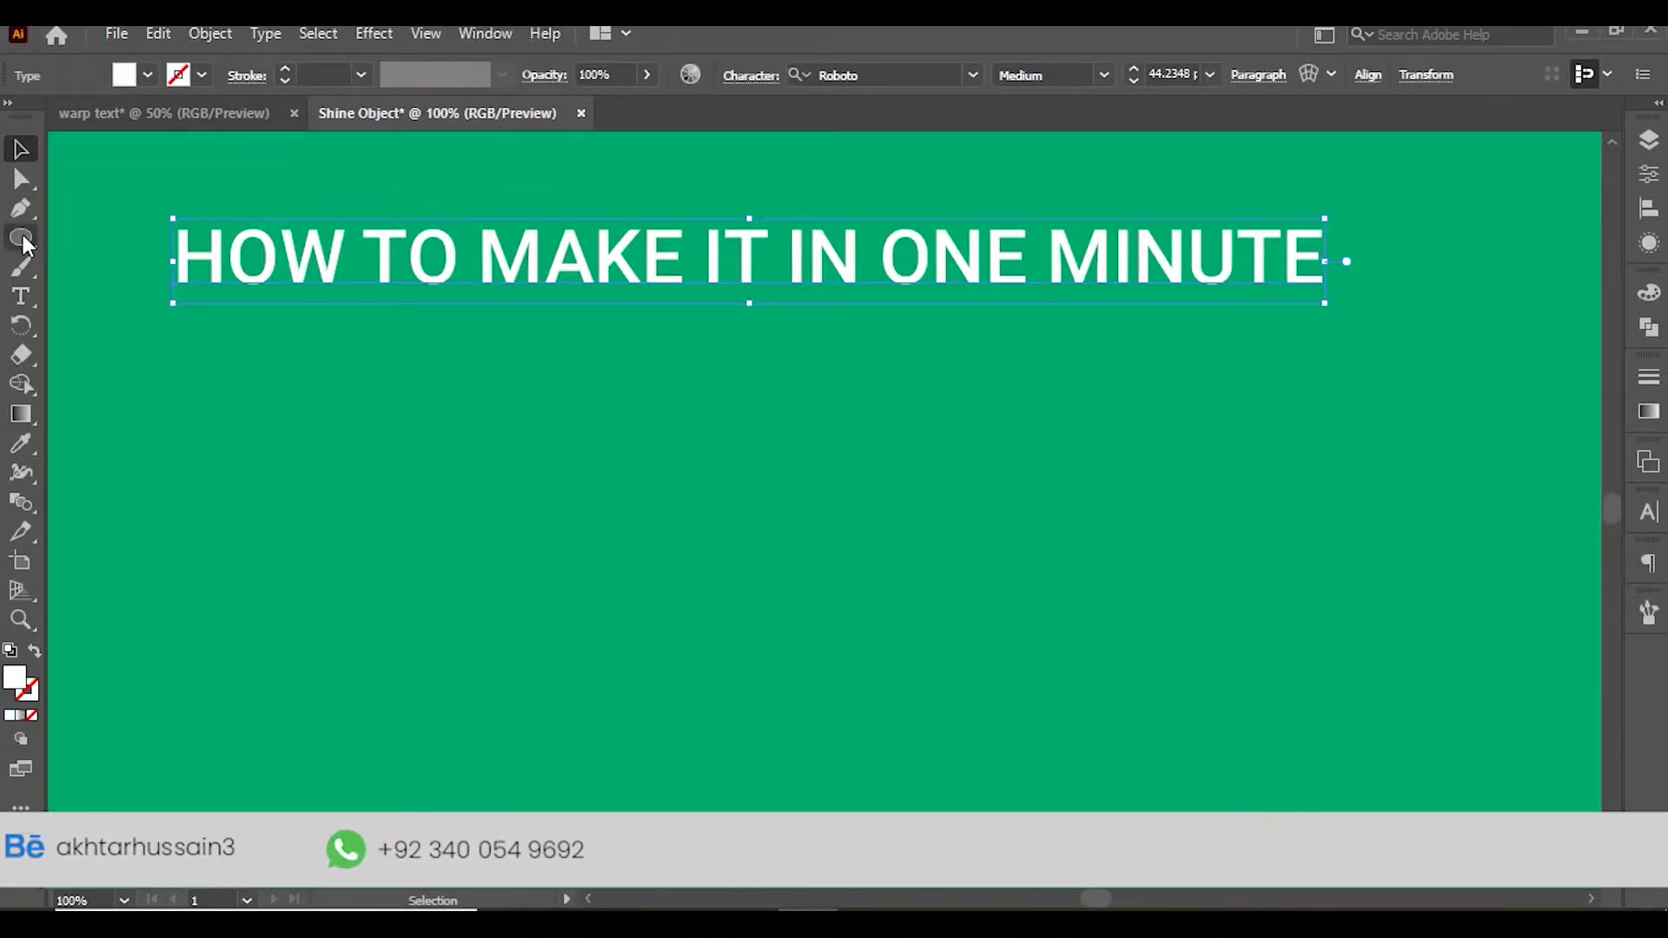
Draw a perfect circle below the heading, fill it bright red, and copy it
key("ctrl+shift+a")
left_click_drag(329, 368, 613, 649)
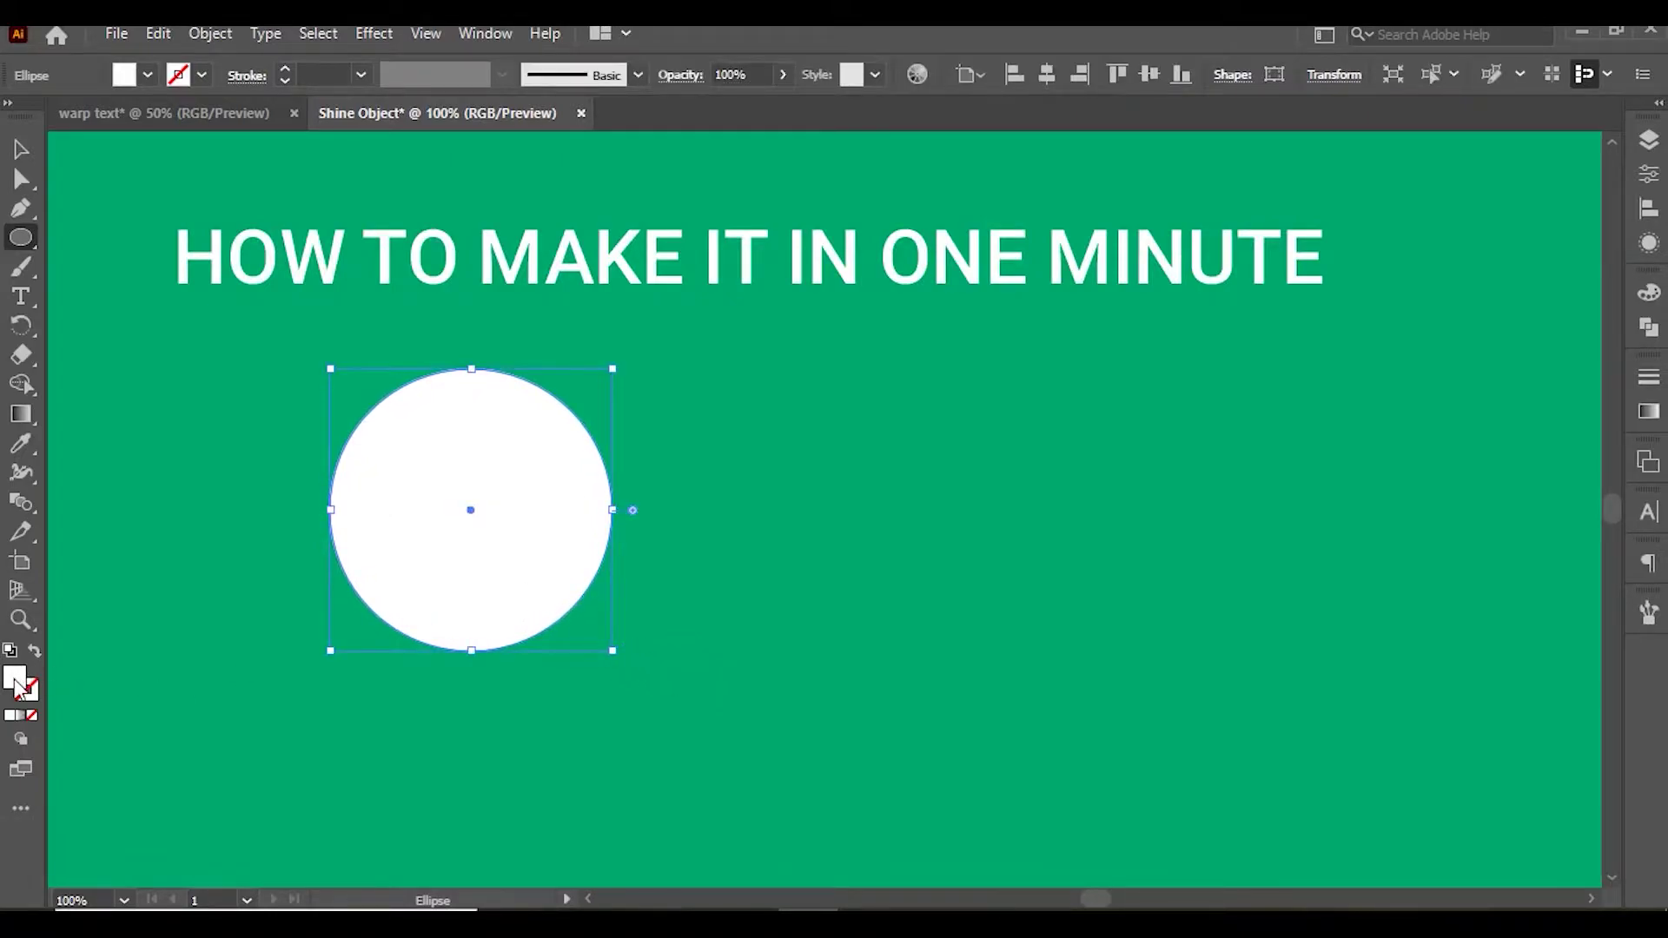
double_click(15, 677)
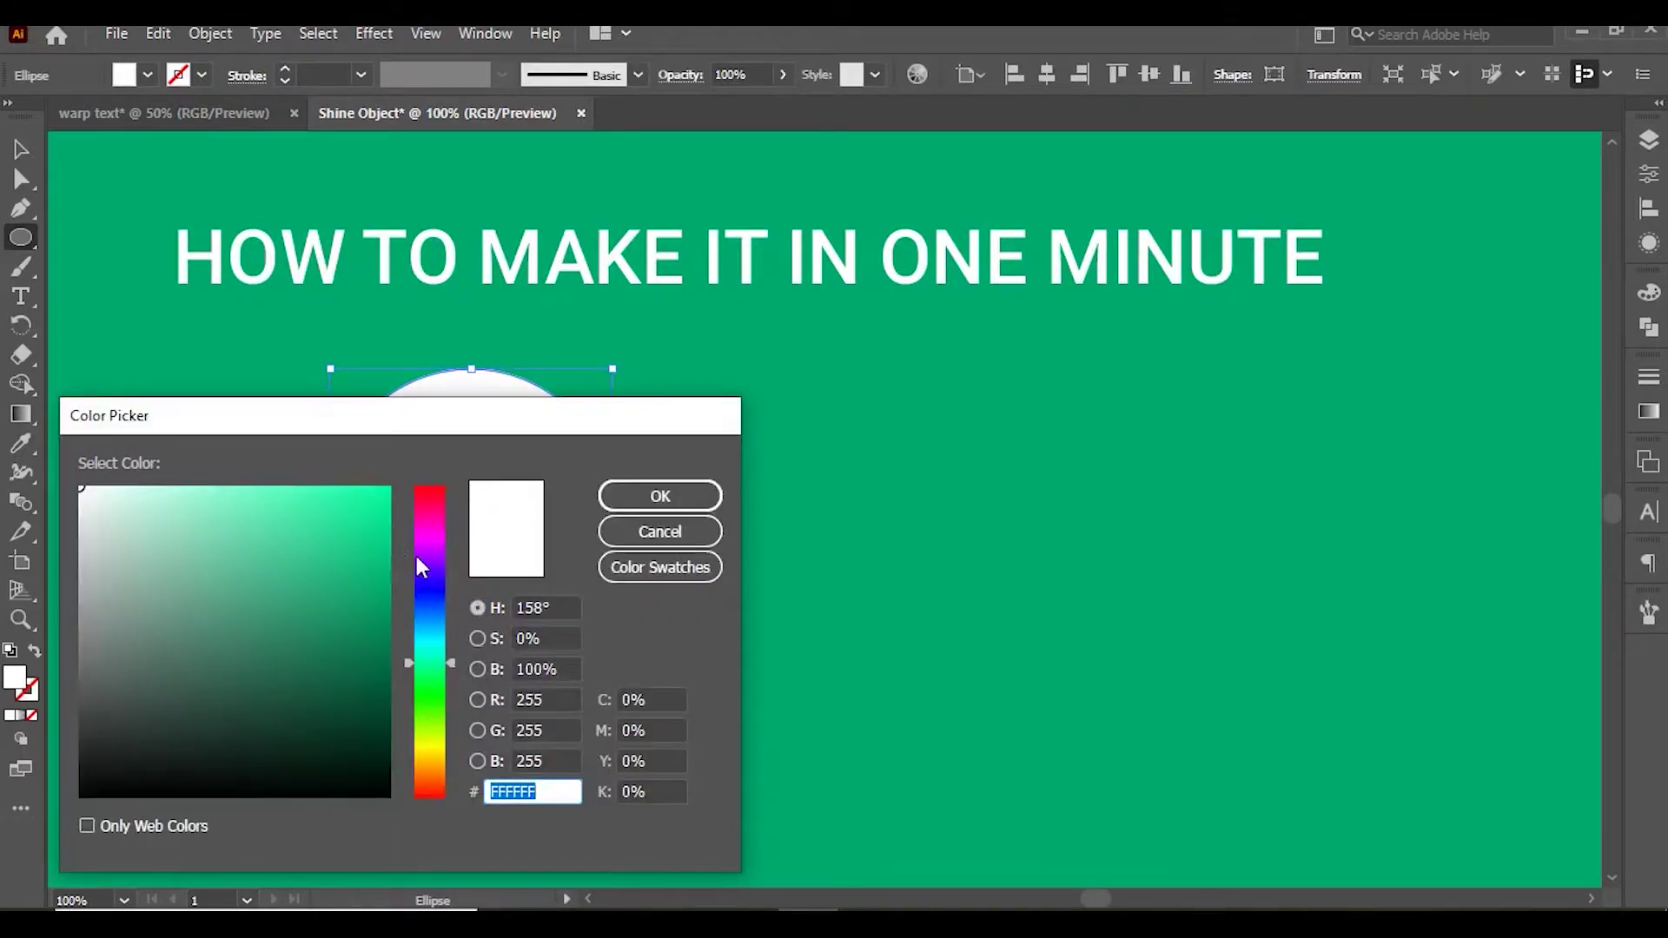
left_click_drag(426, 522, 399, 473)
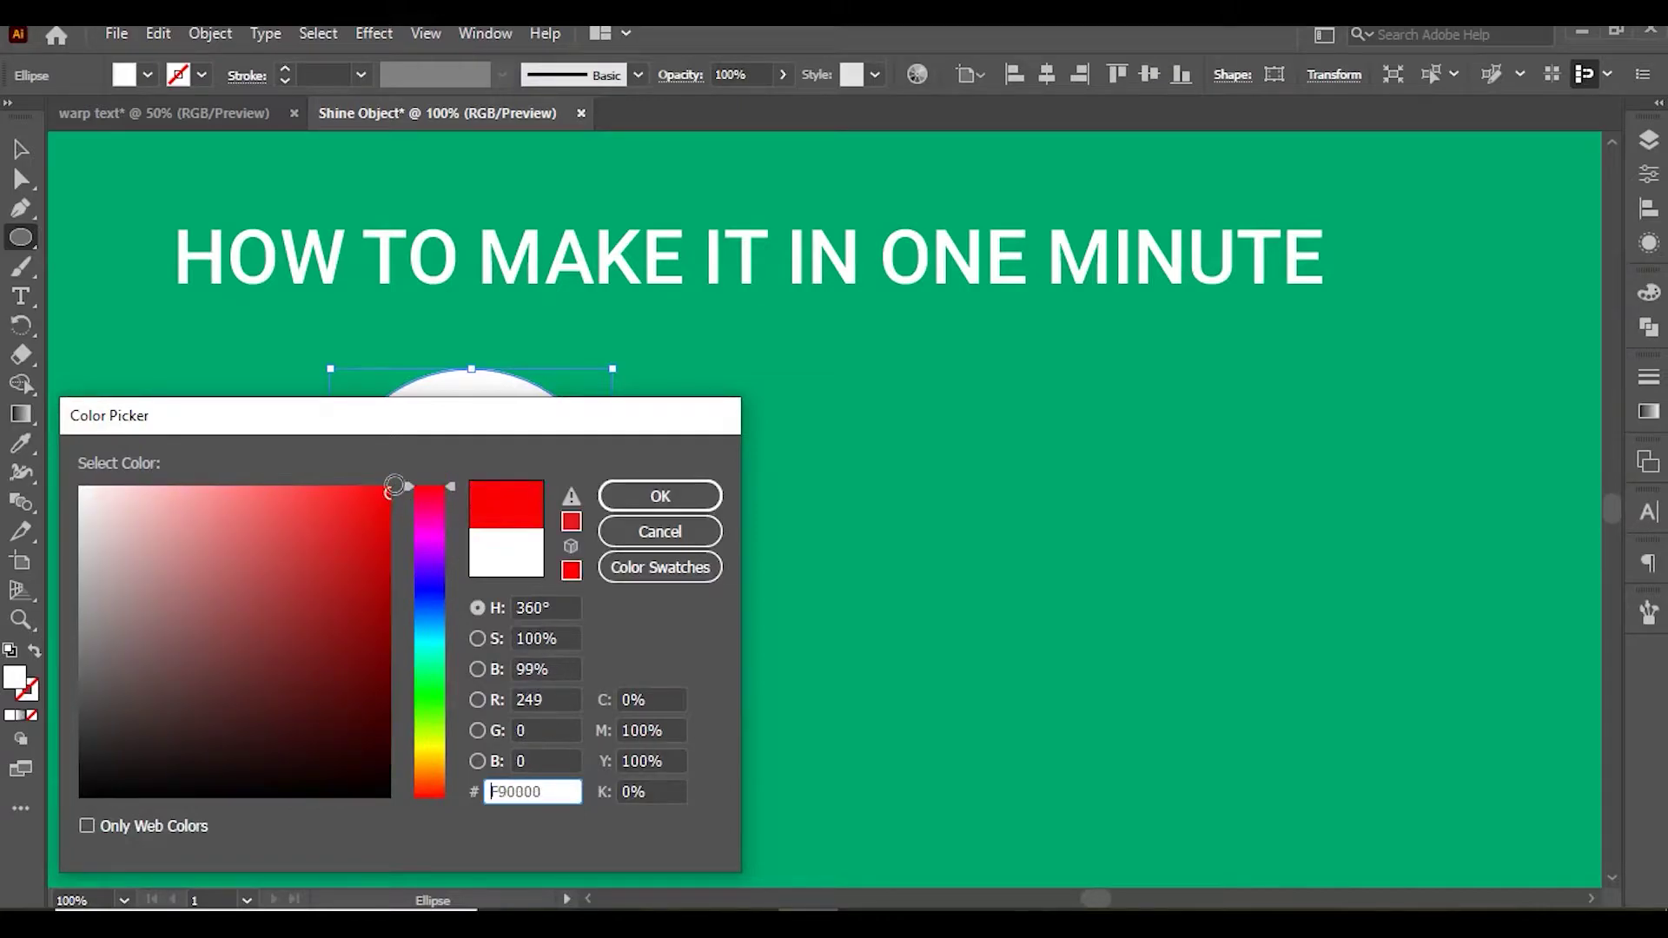
left_click(643, 499)
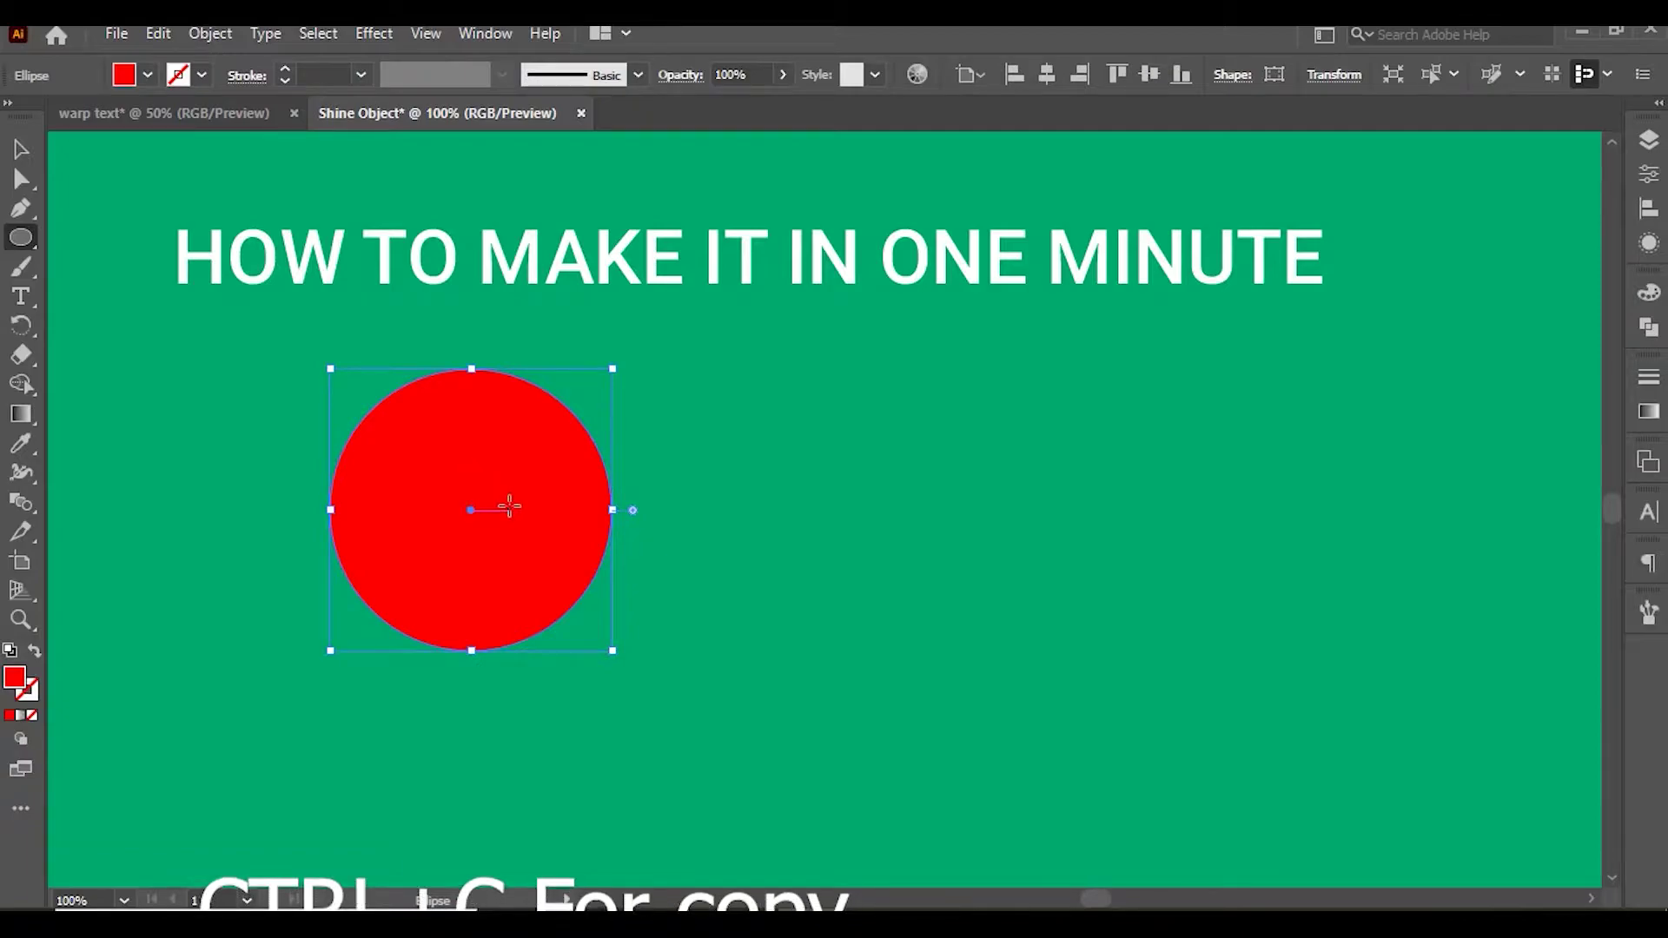
key("ctrl+c")
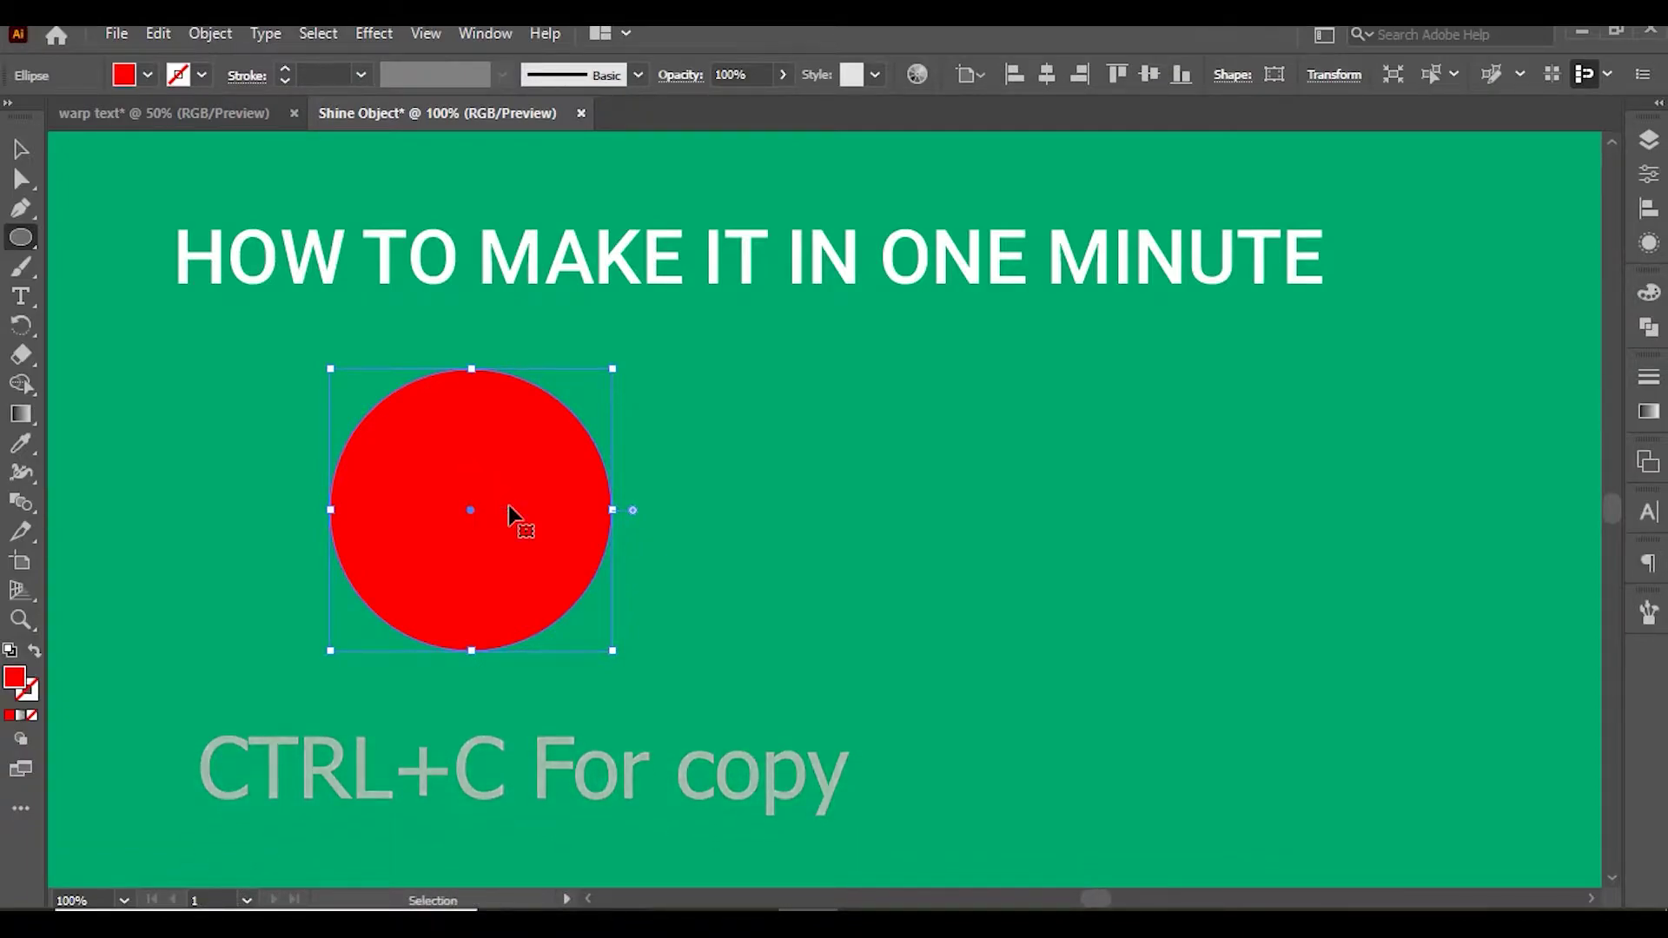
Paste a smaller, lowered copy inside the circle and fill it darker red F70303
key("ctrl+f")
mouse_move(470, 510)
left_mouse_down()
mouse_move(615, 652)
mouse_move(562, 631)
left_mouse_up()
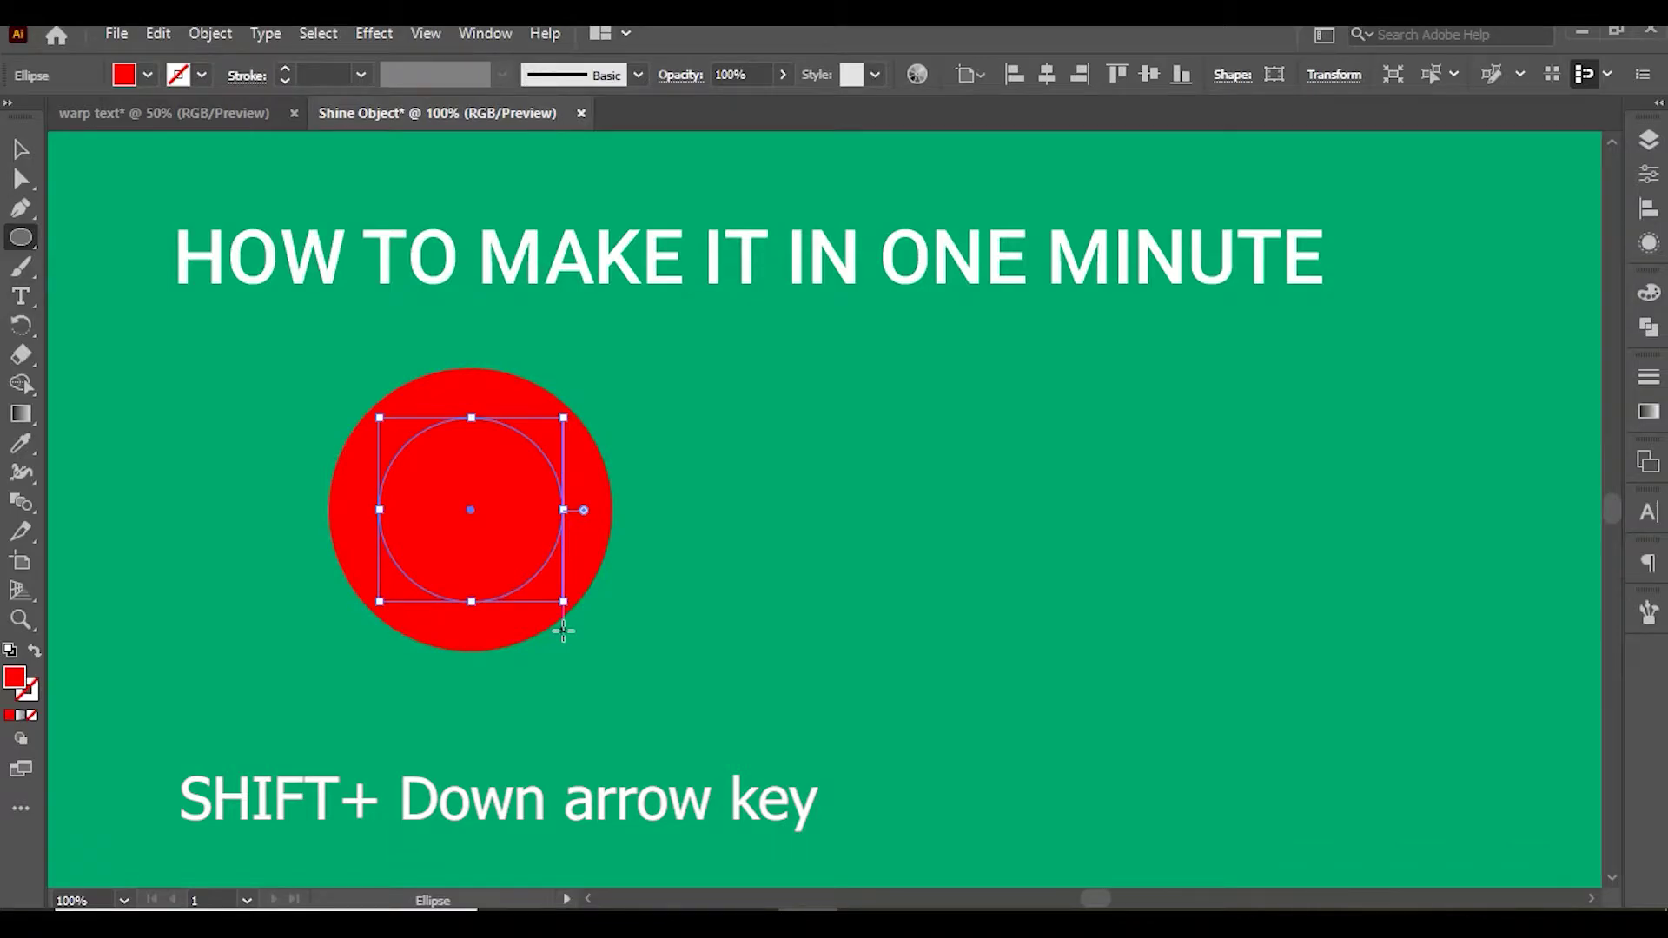
key("shift+Down")
key("shift+Down")
key("shift+Down")
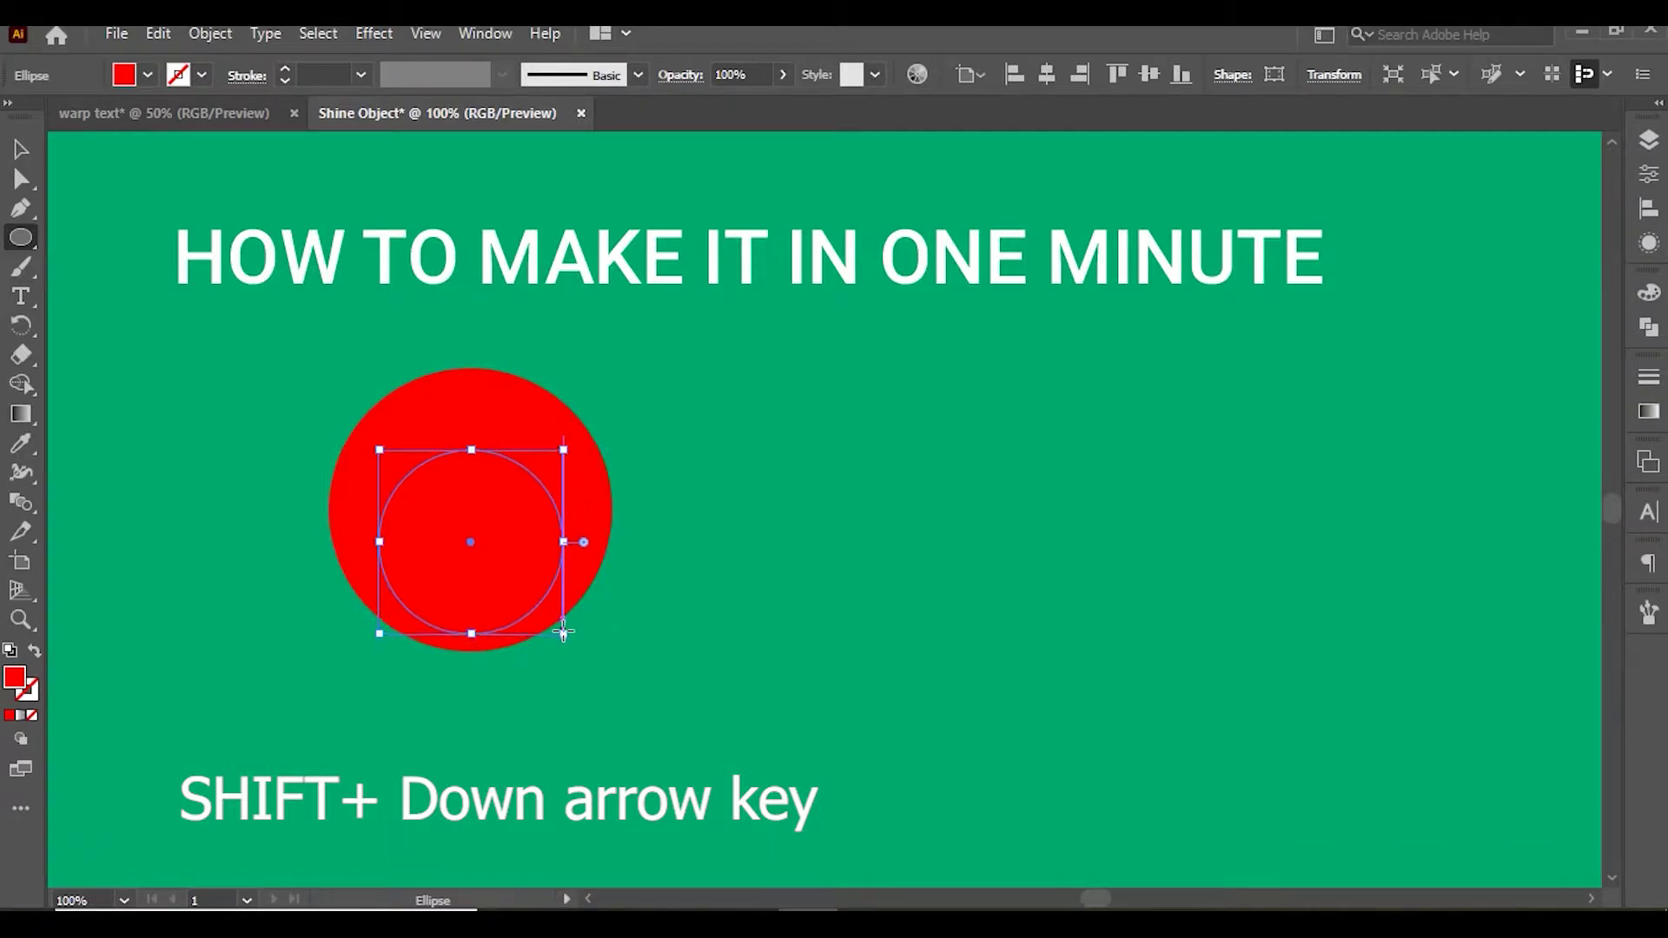
double_click(15, 679)
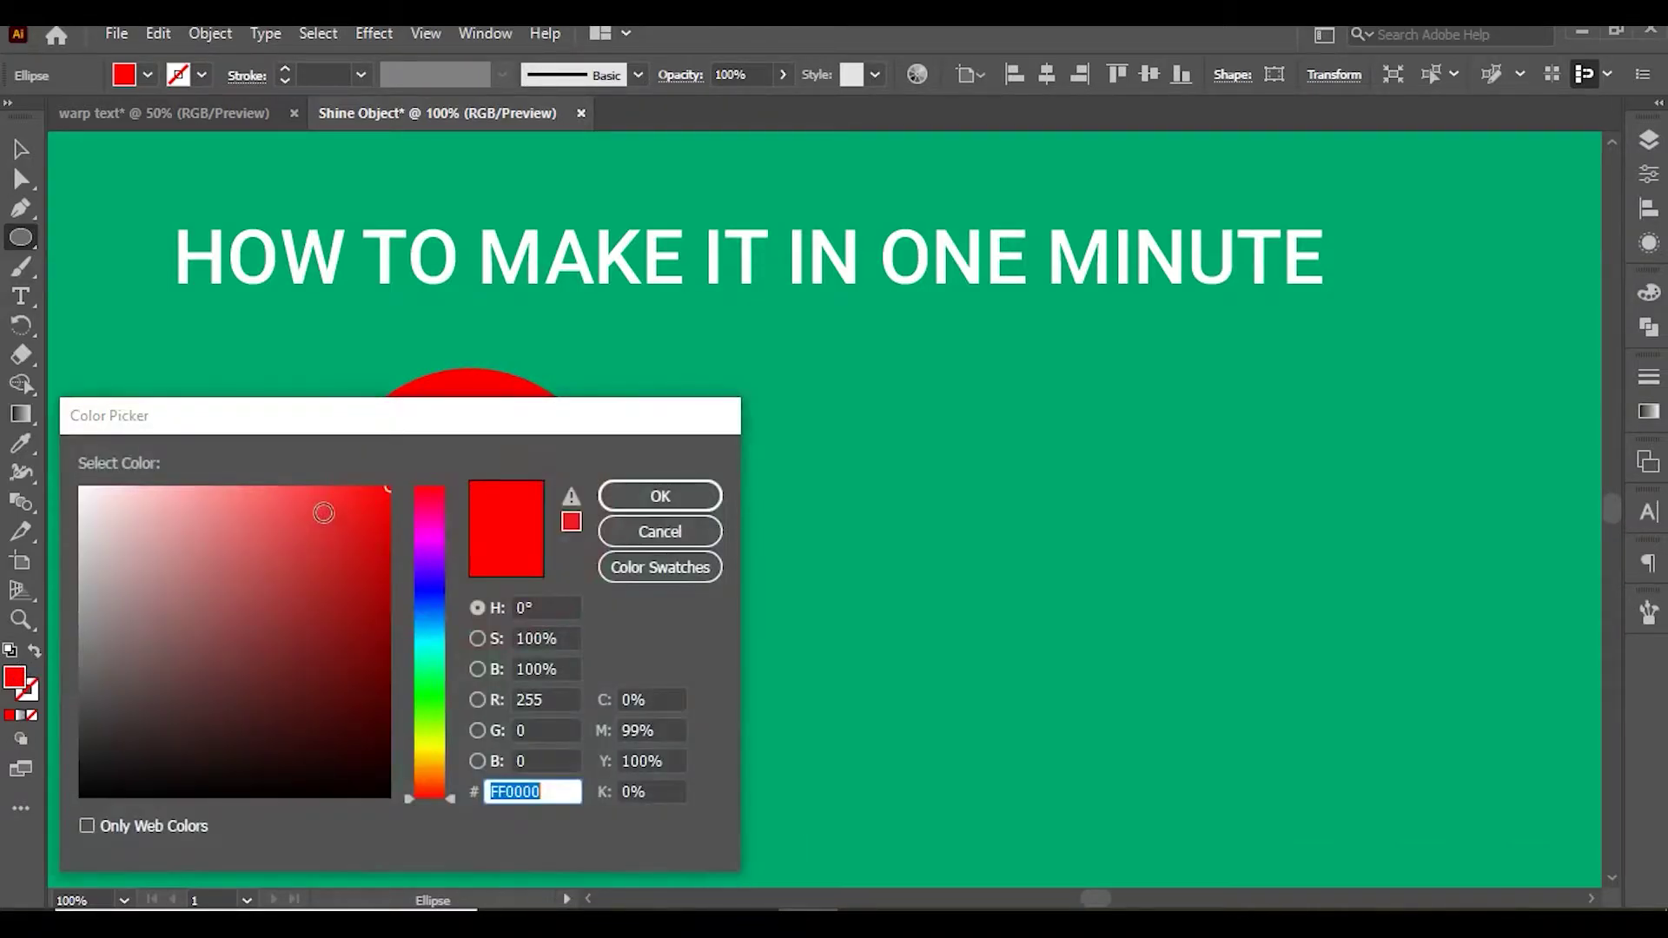
left_click_drag(388, 489, 389, 496)
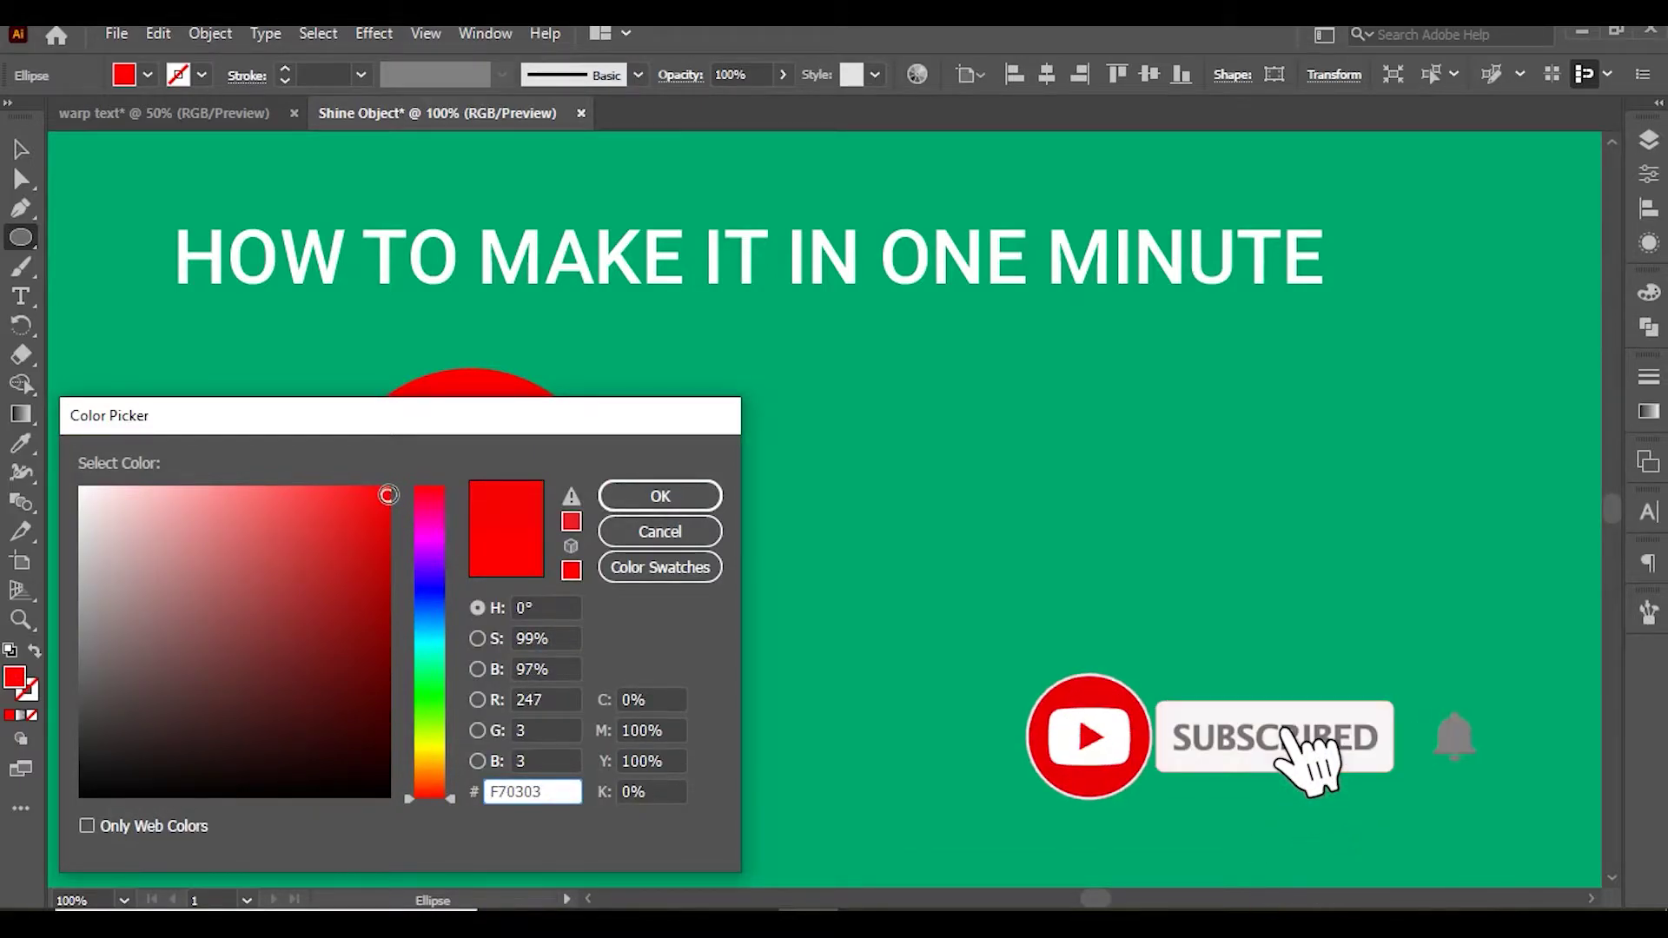
left_click(658, 496)
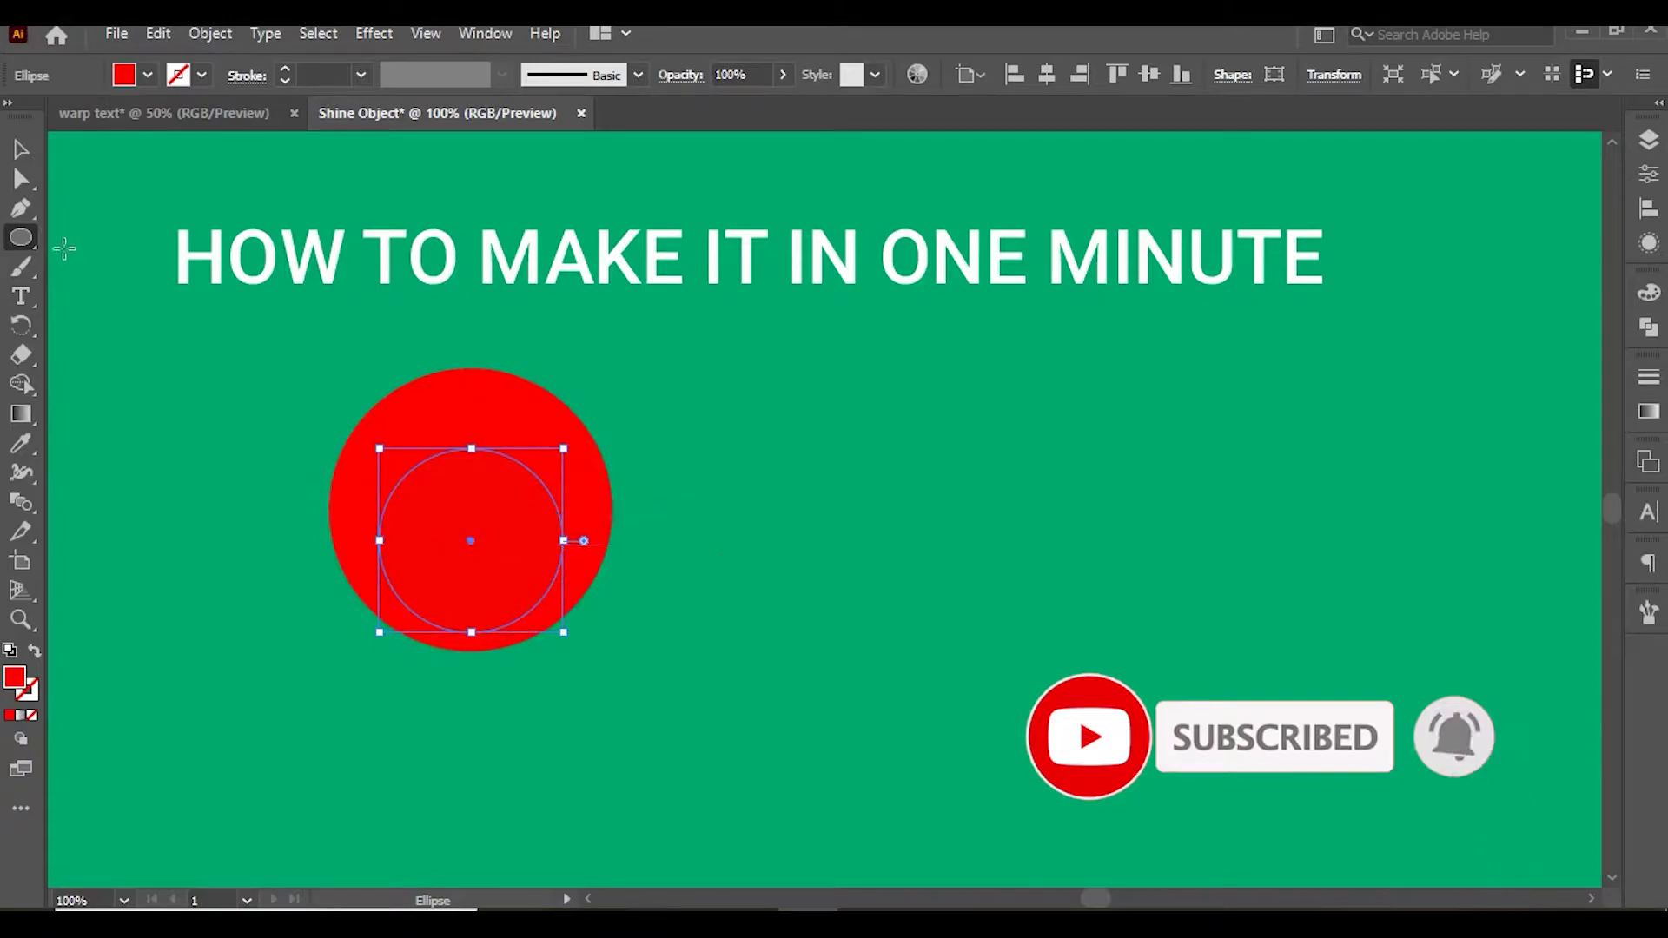
left_click(18, 245)
Draw a wide flat ellipse and position it across the top of the red circle
left_click_drag(399, 396, 581, 484)
key("v")
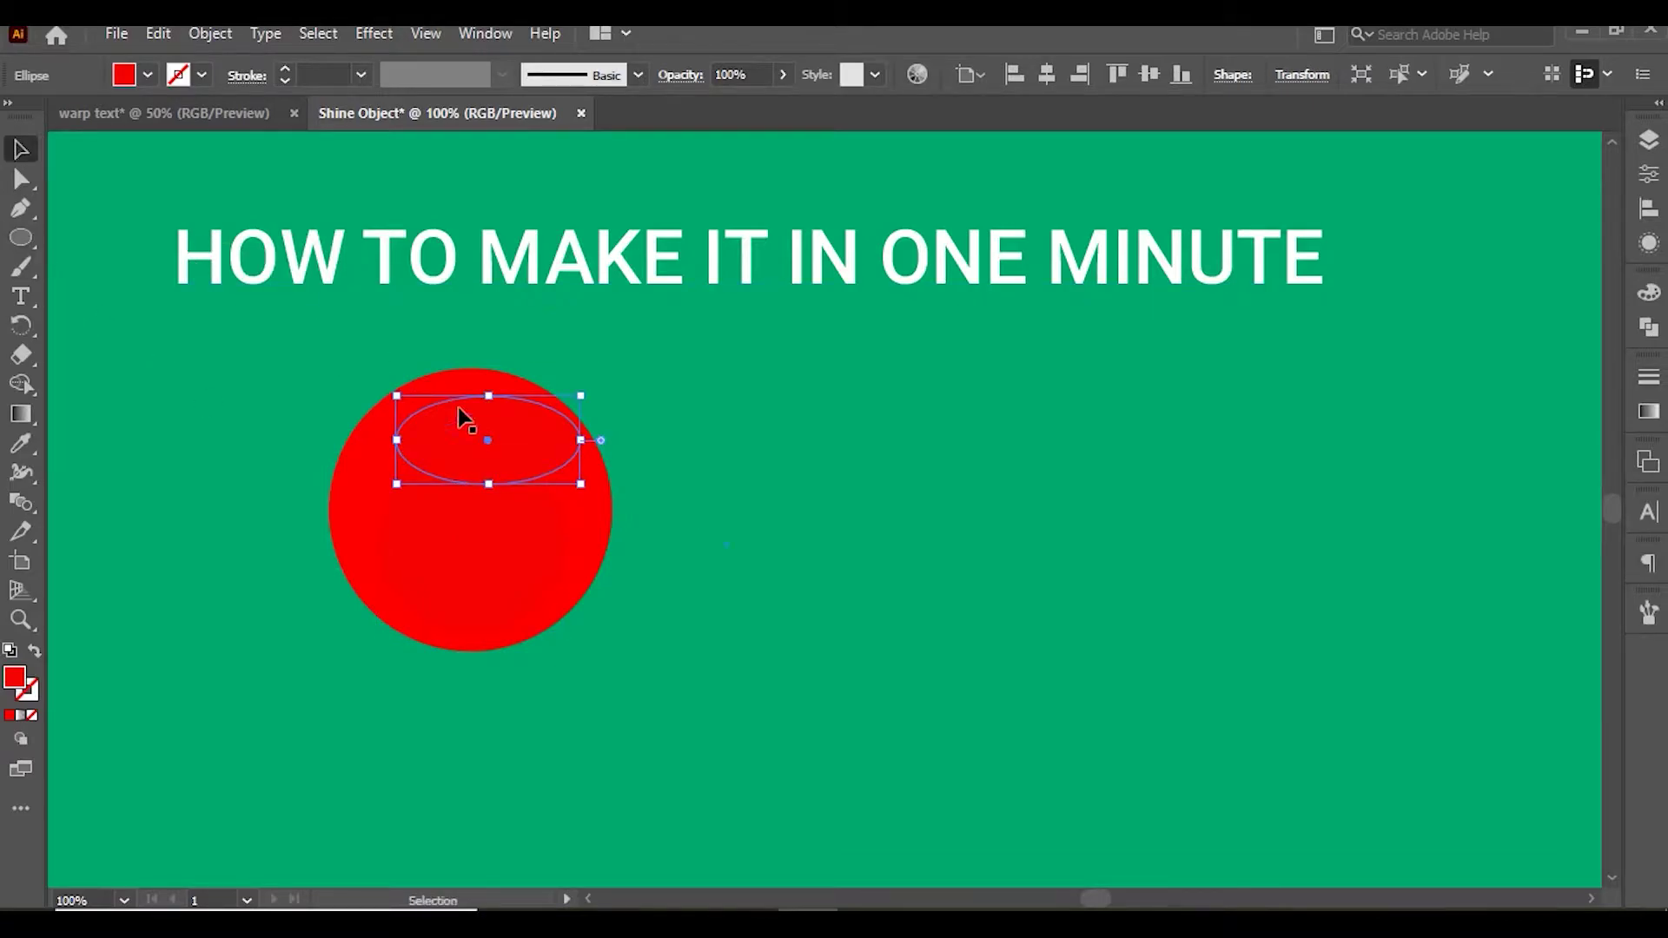
left_click_drag(488, 442, 473, 430)
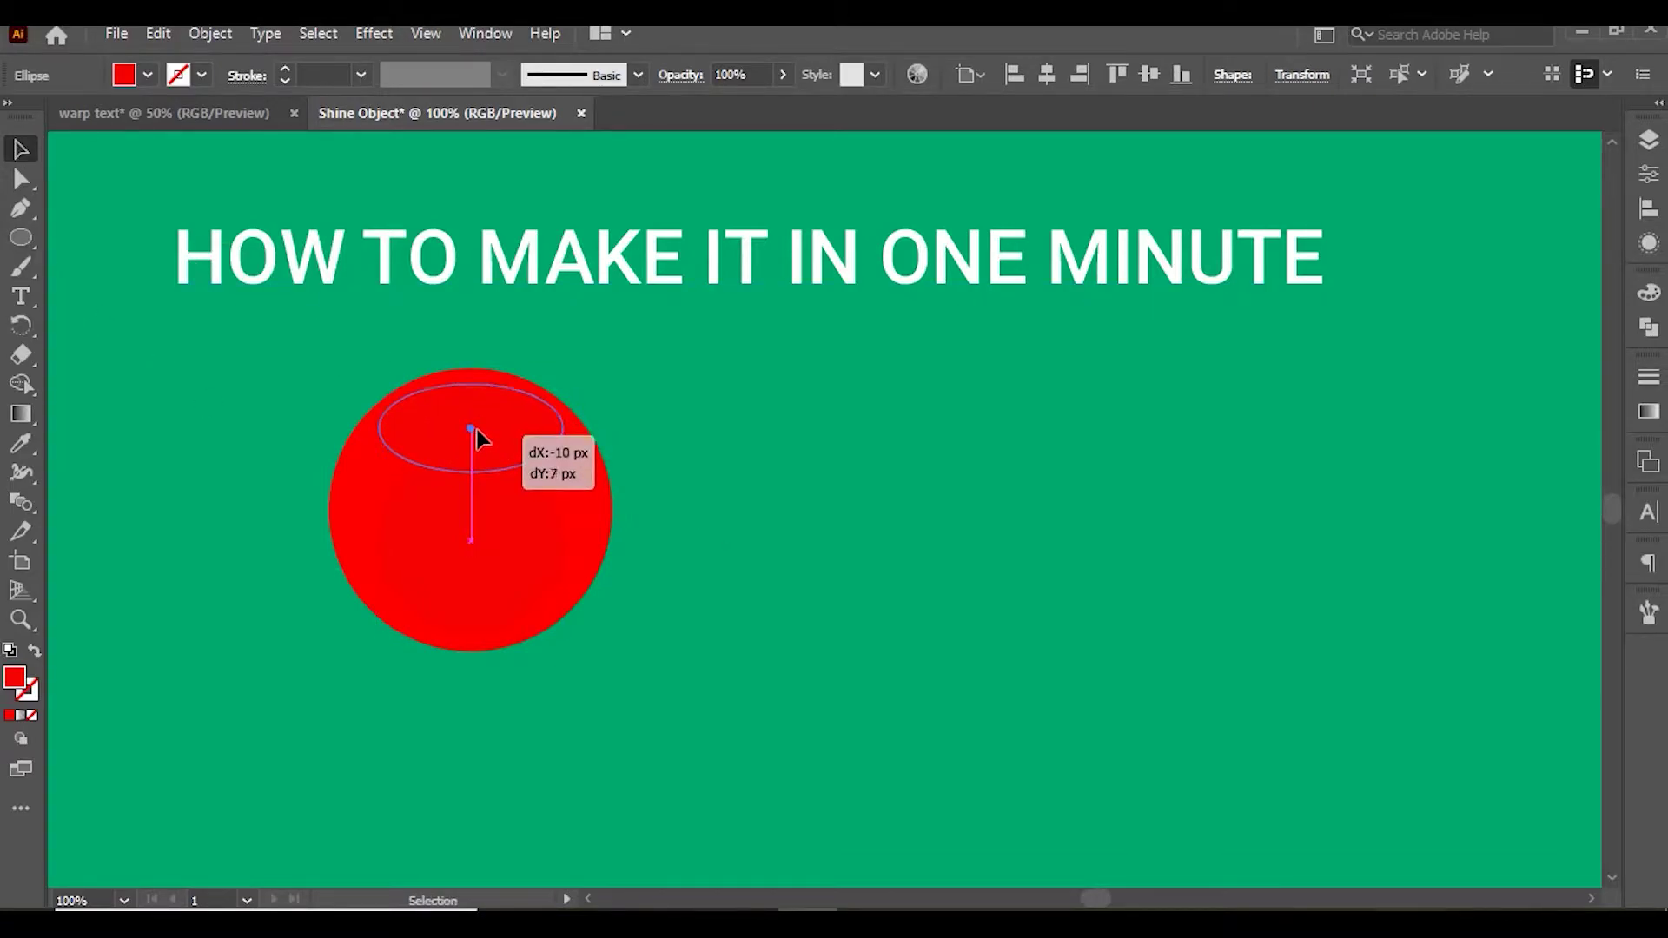
left_click_drag(473, 430, 474, 430)
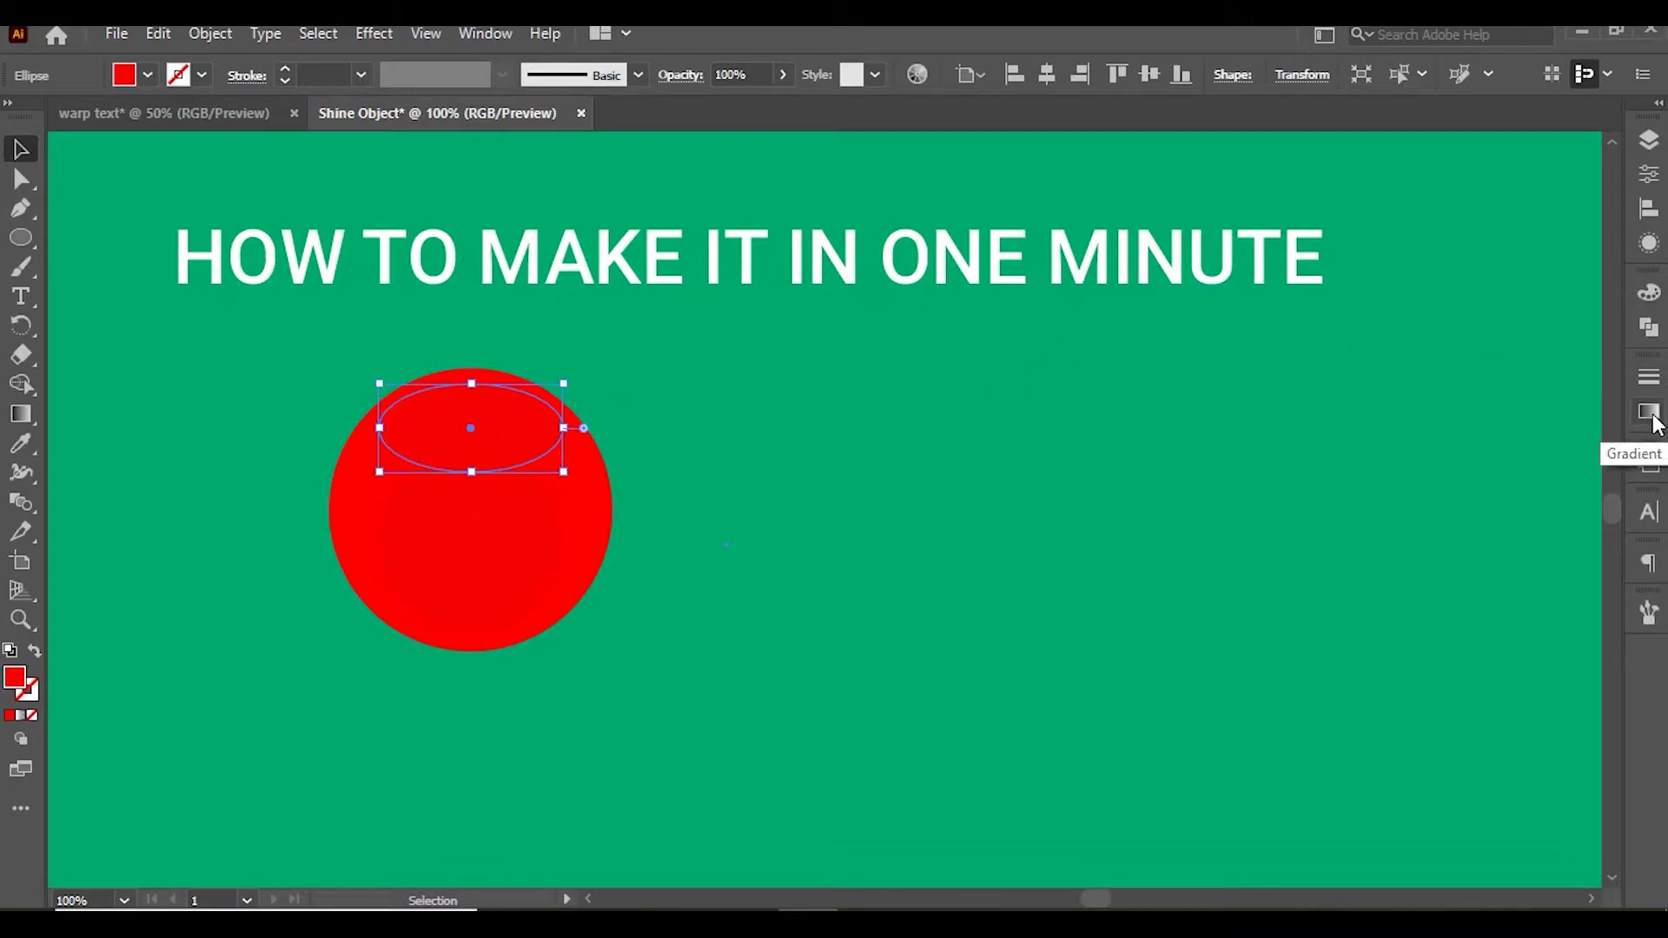
left_click(492, 34)
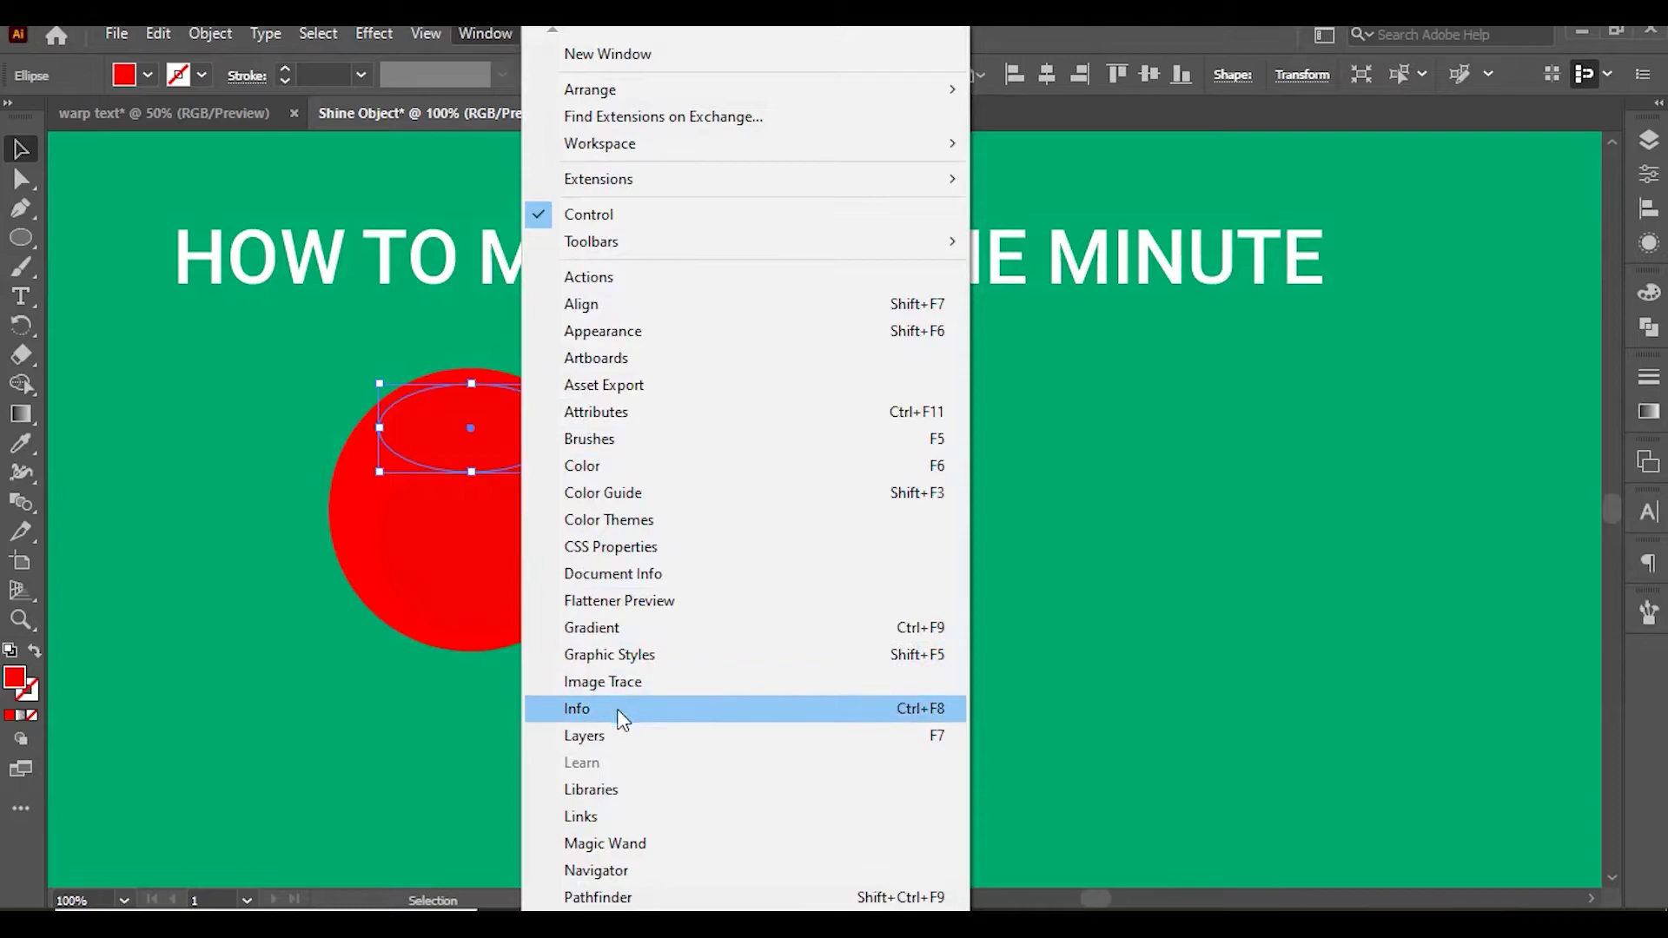
Give the top ellipse a white gradient fill with its end stop at 40% opacity
left_click(658, 628)
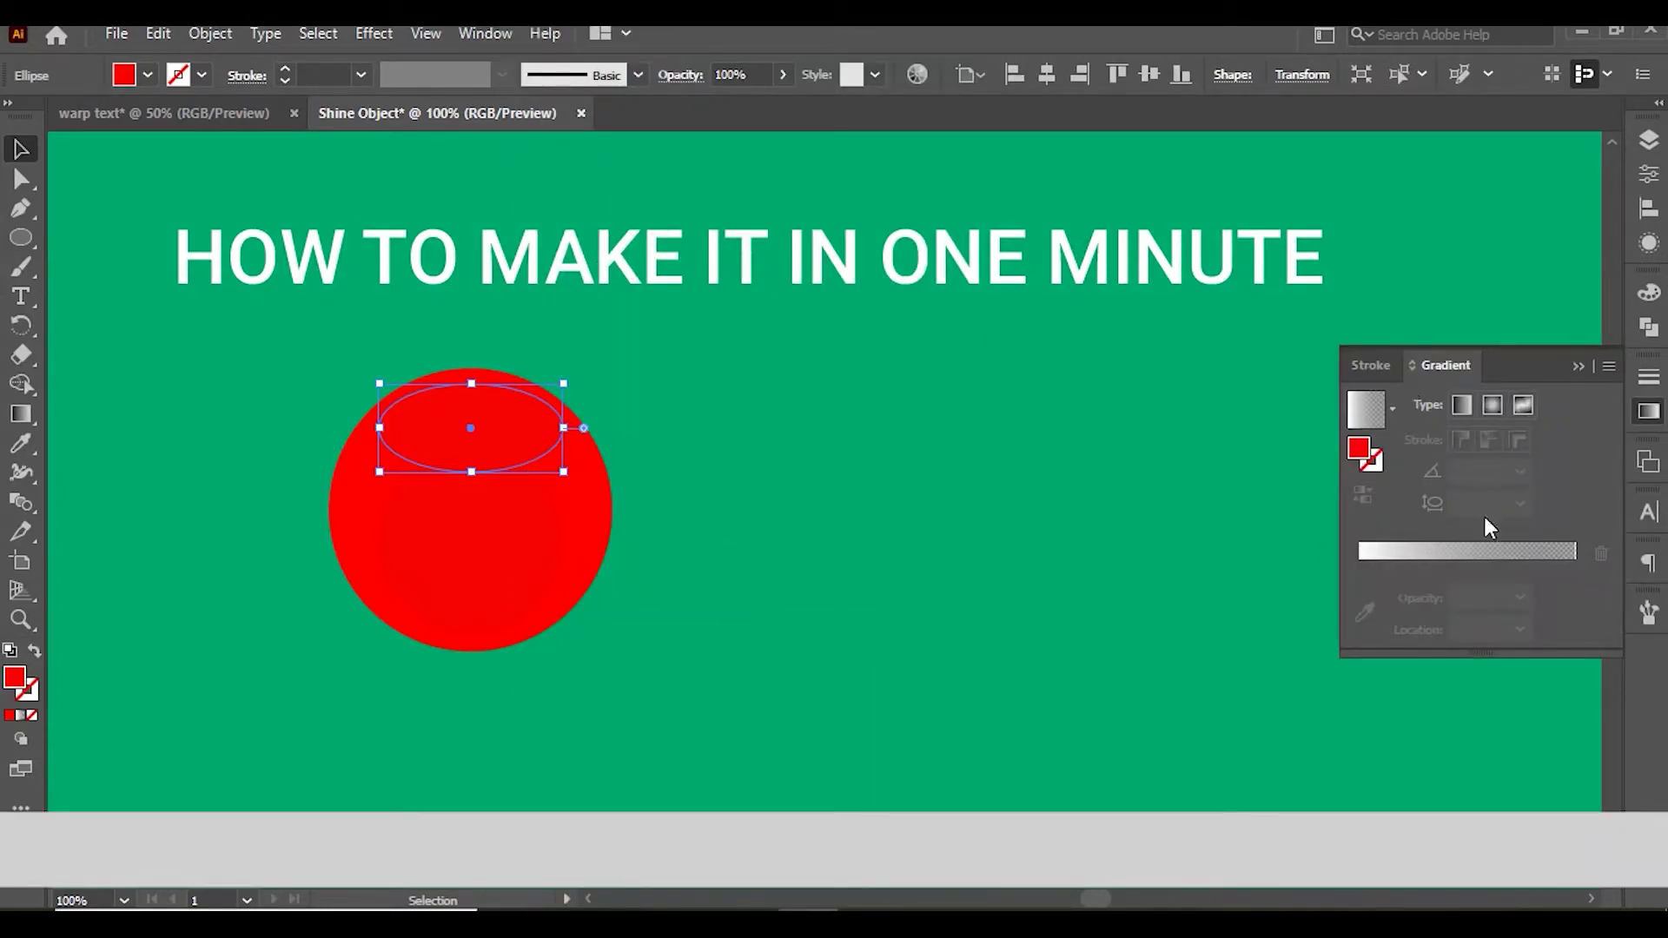
left_click(1488, 571)
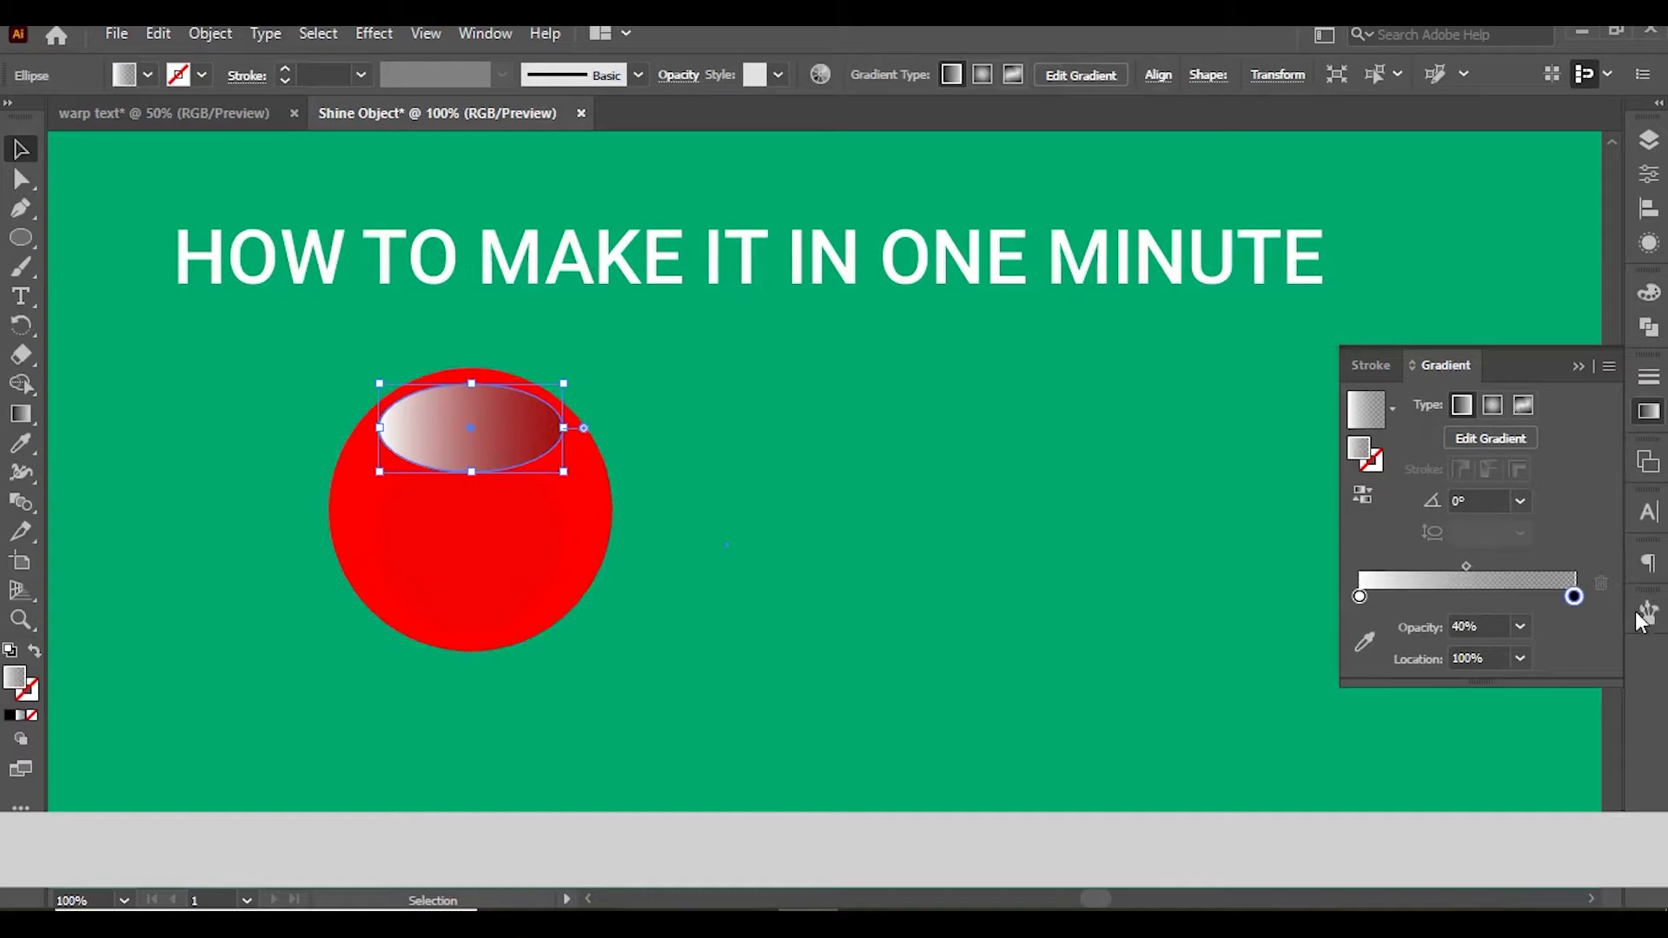
left_click(1520, 626)
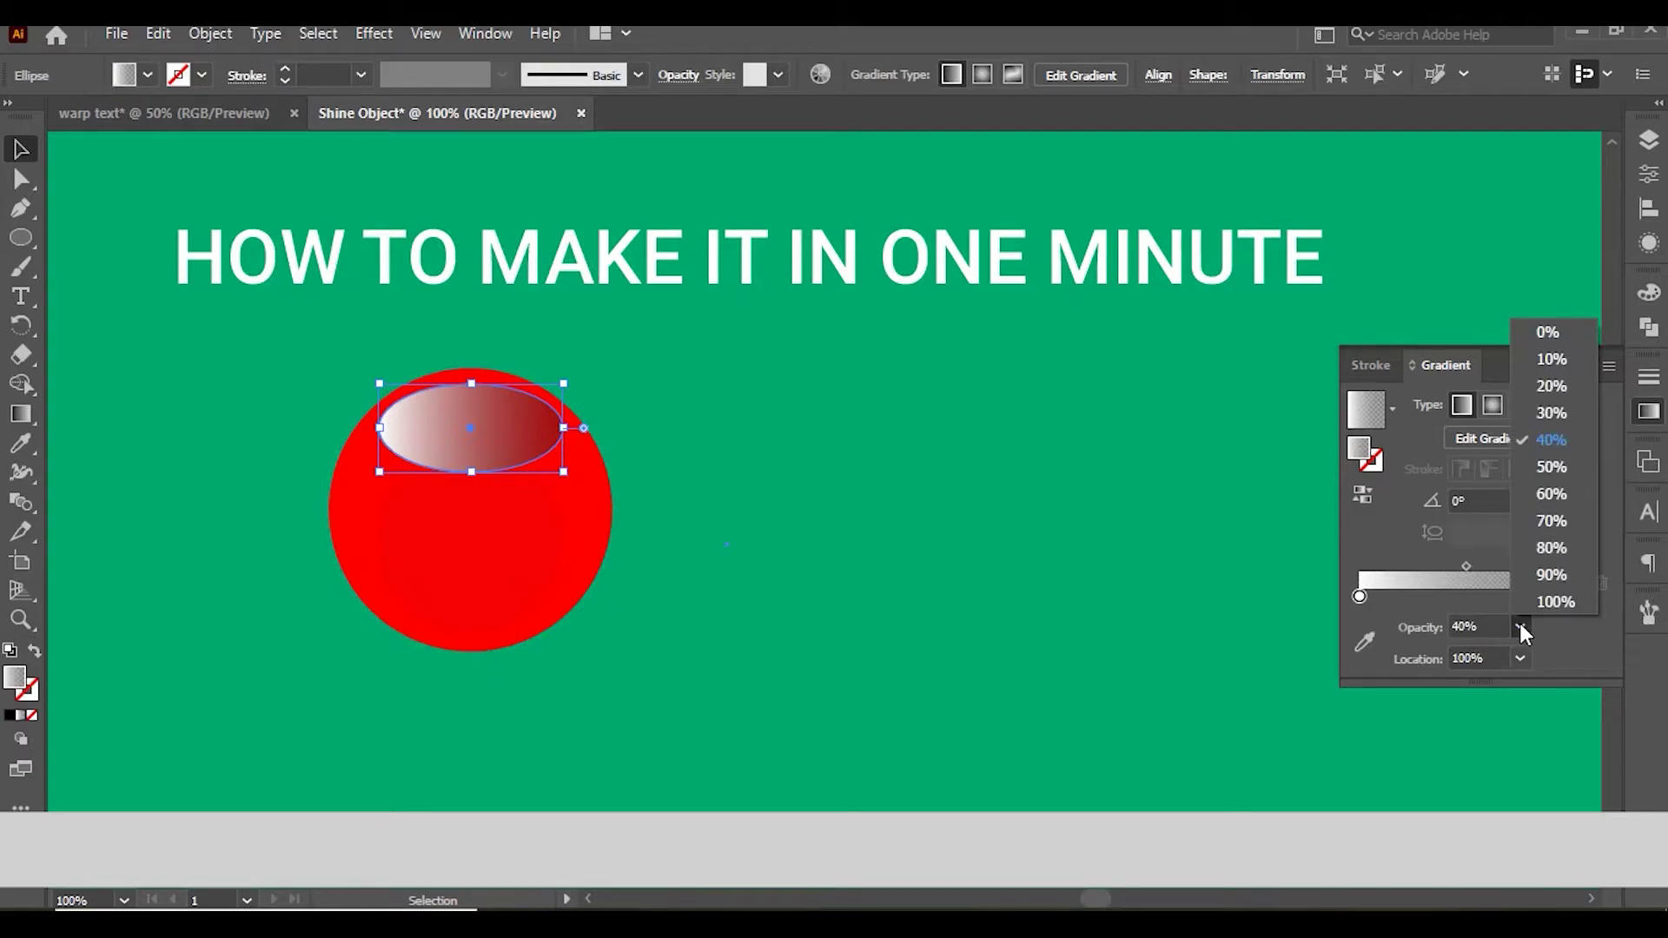
left_click(1554, 601)
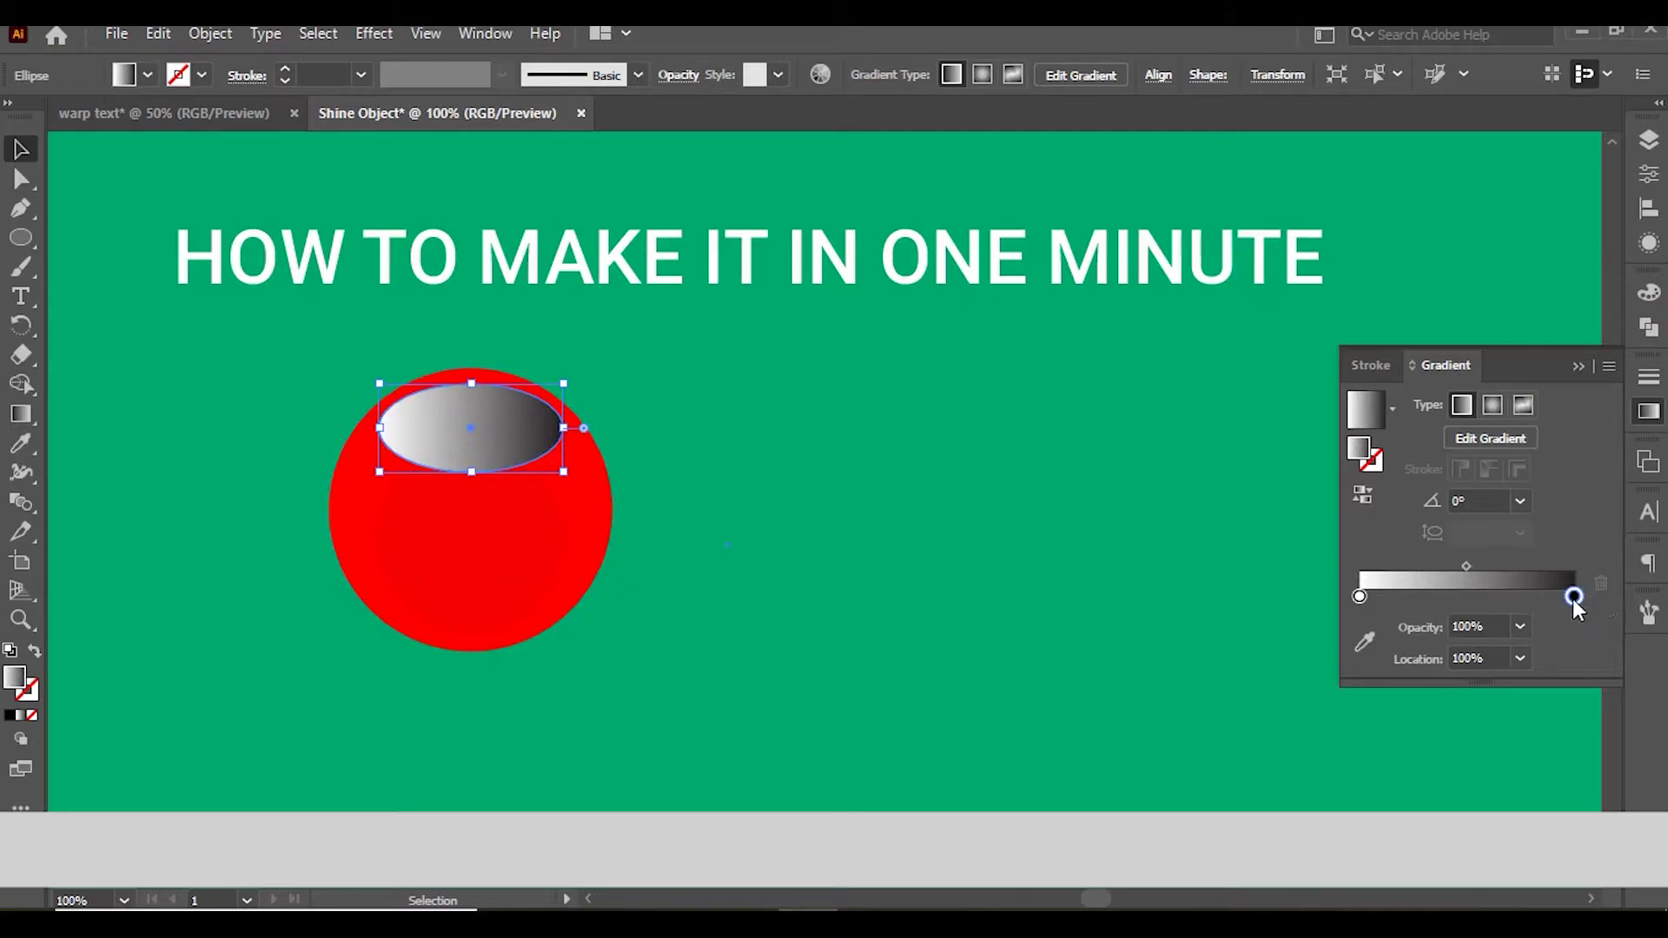
left_click(1519, 626)
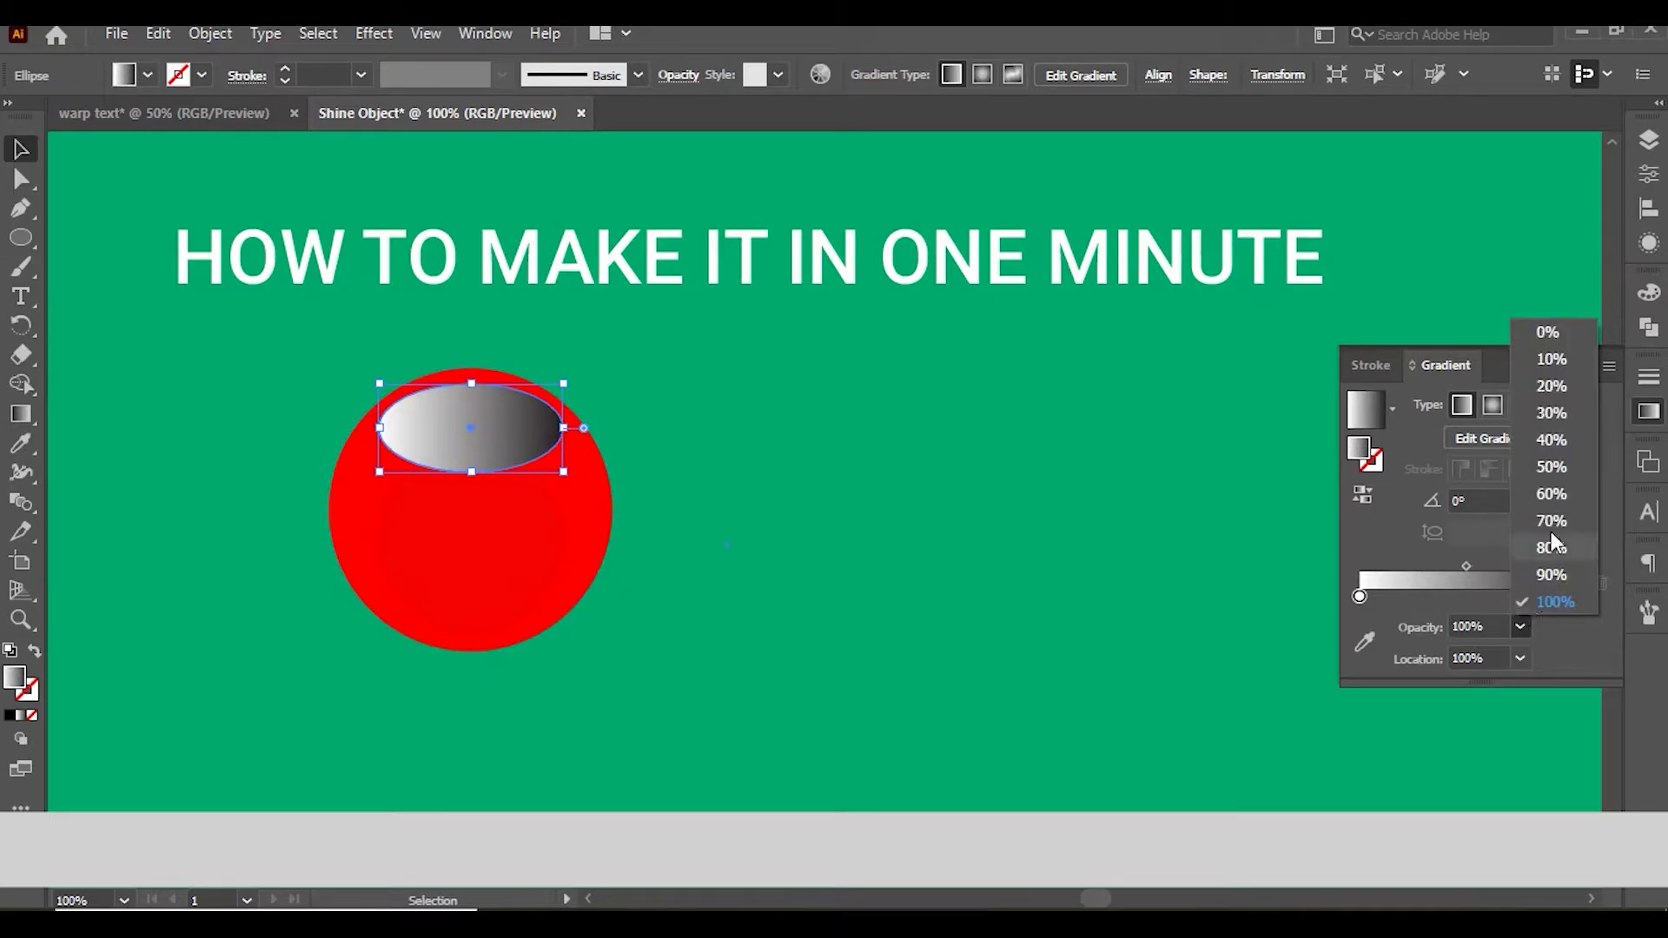
left_click(1551, 439)
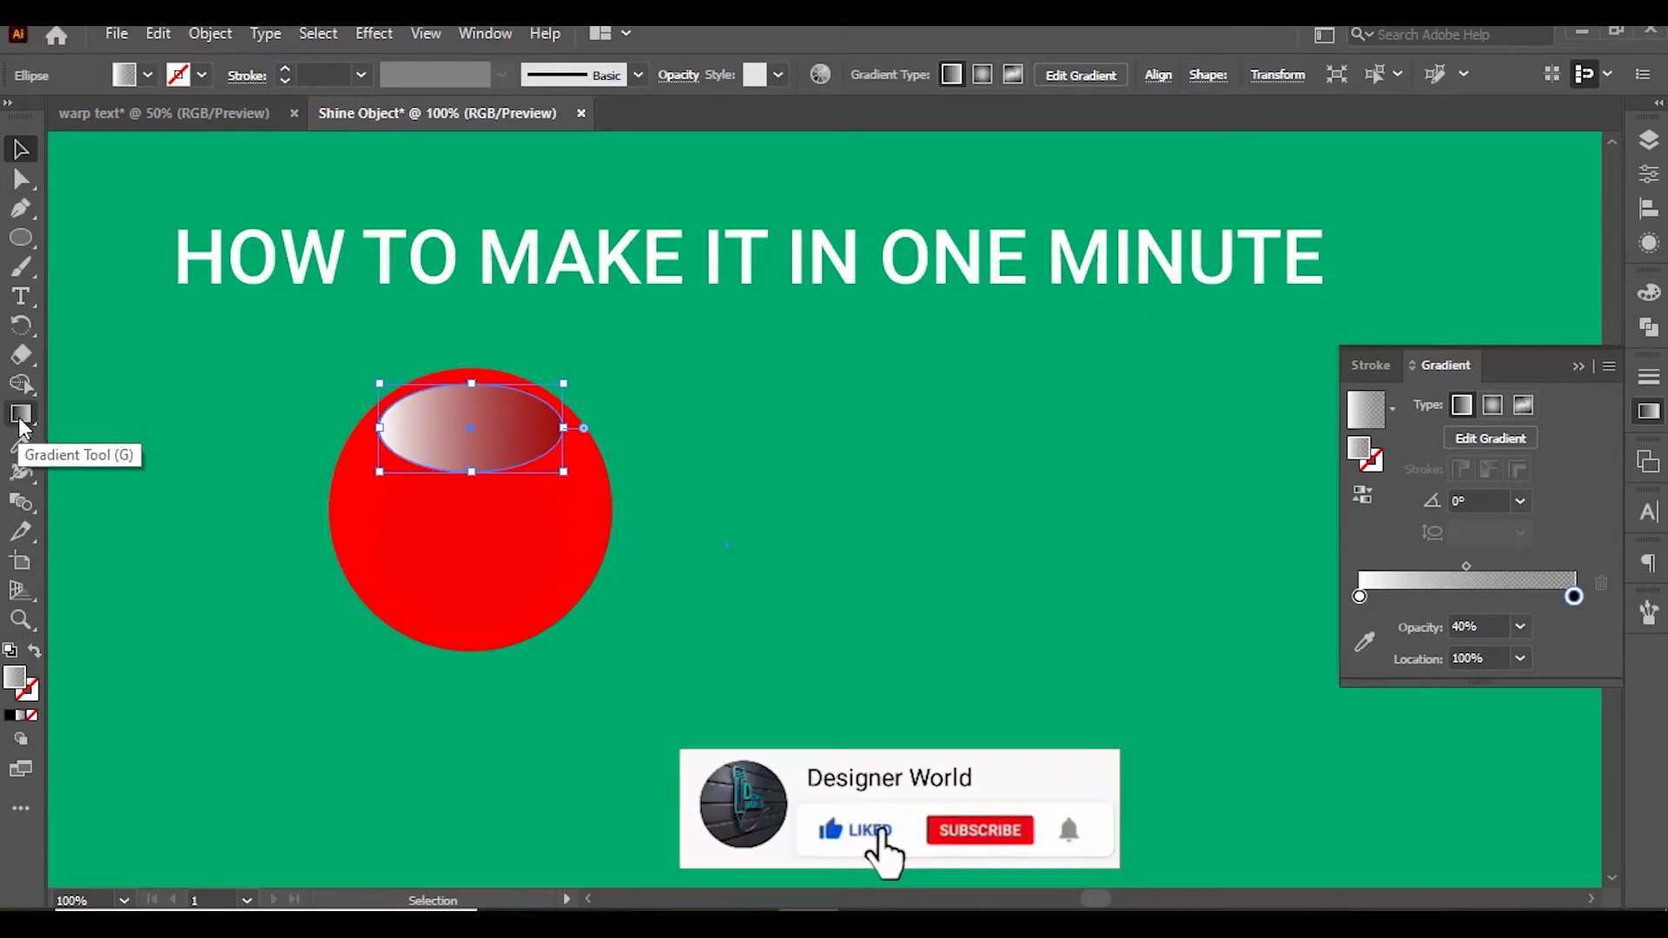
Drag the gradient vertically so the highlight fades from top to bottom
left_click(20, 415)
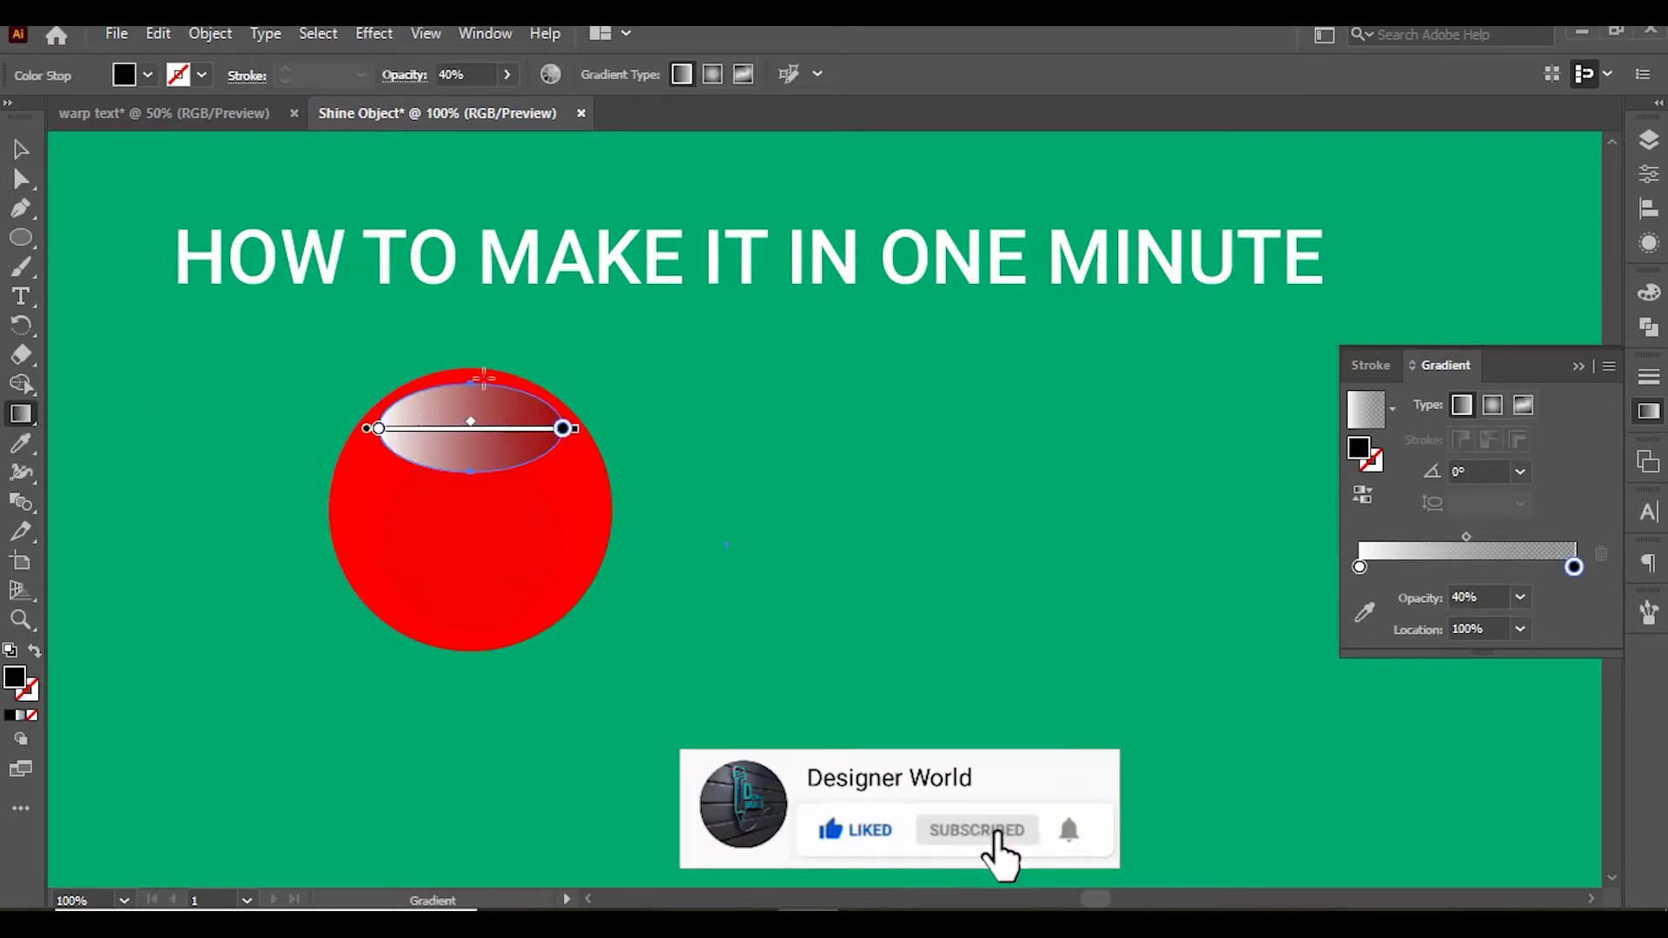
left_click_drag(461, 319, 477, 504)
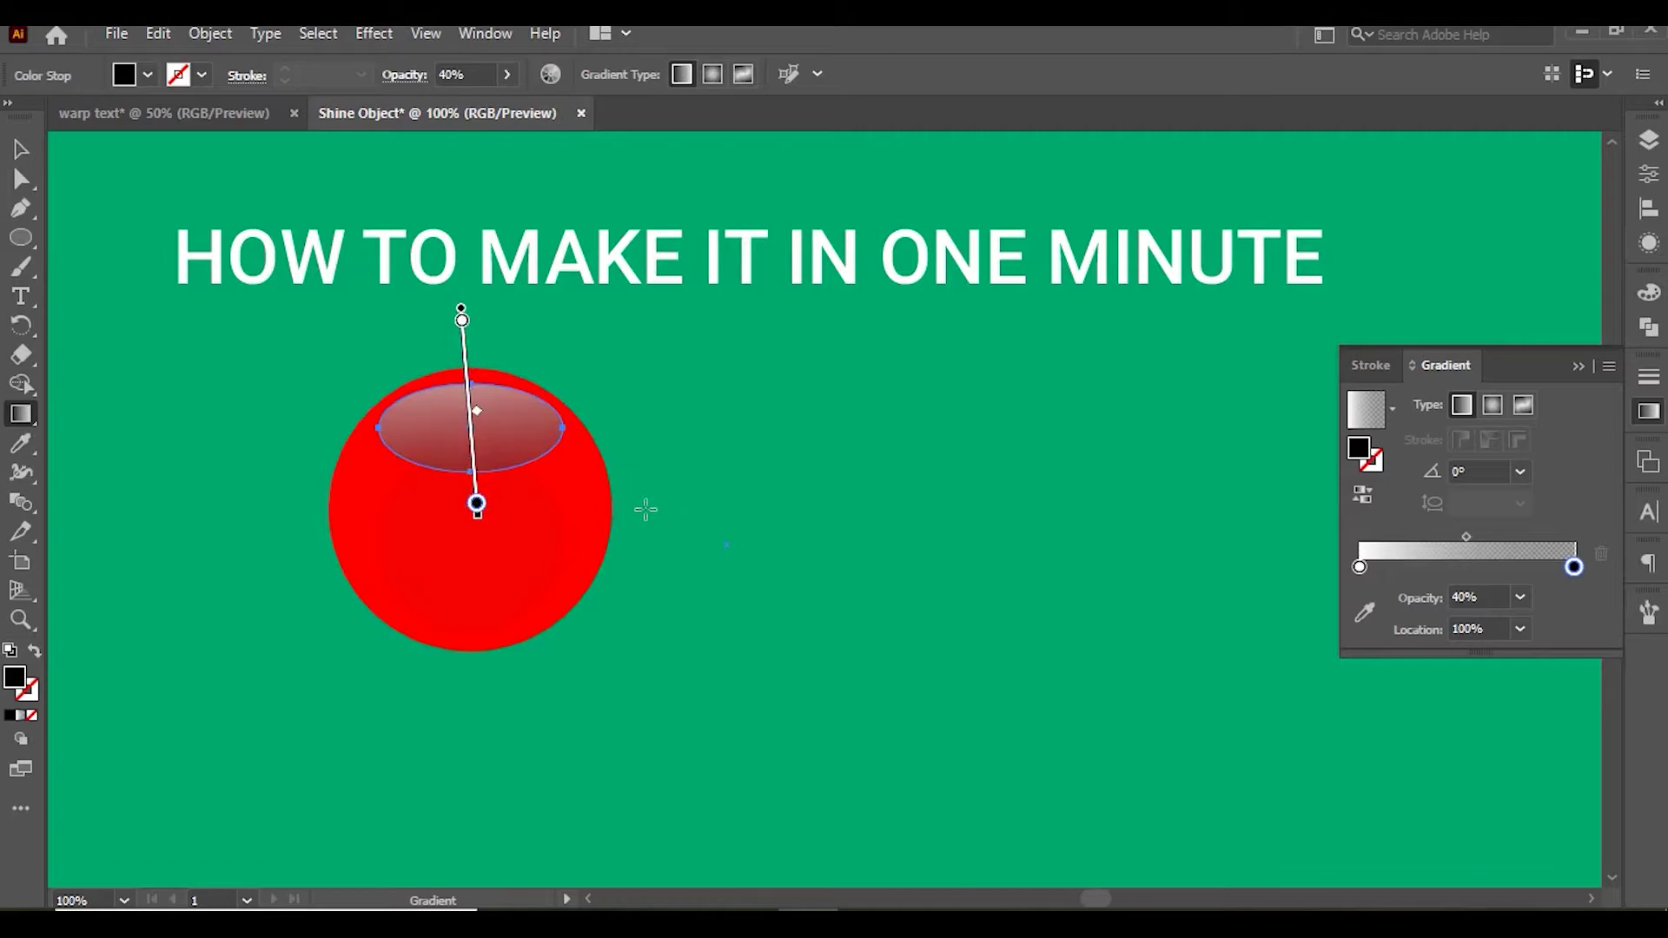
key("v")
Select the inner darker red circle to apply an effect to it
left_click(645, 491)
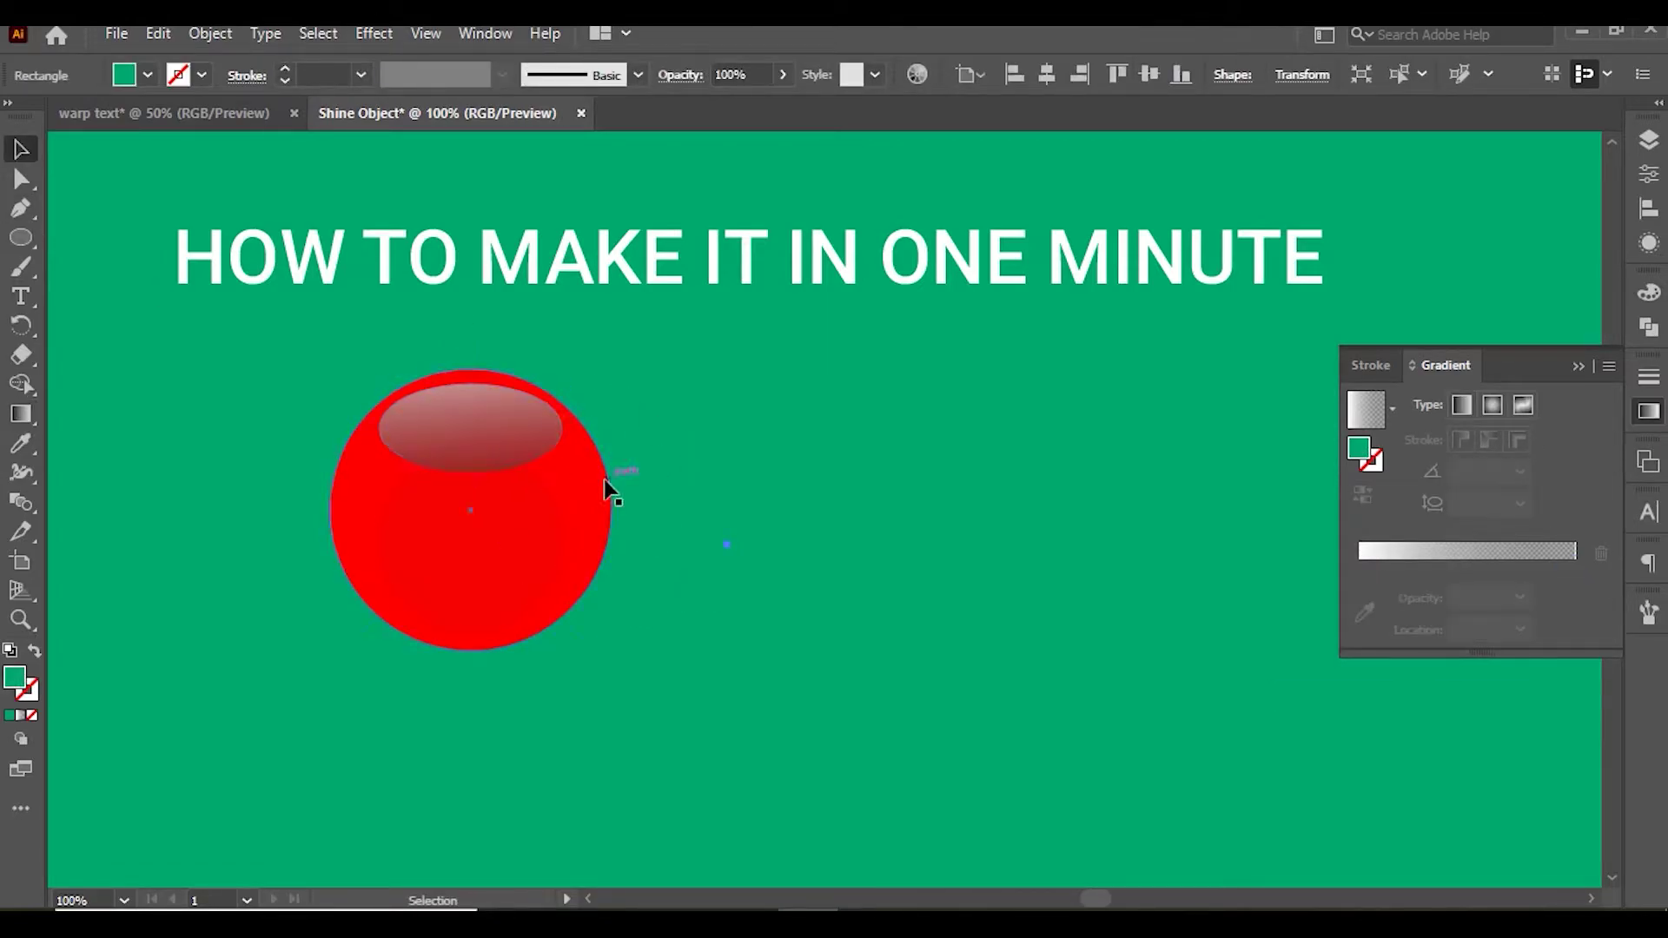
left_click(489, 433)
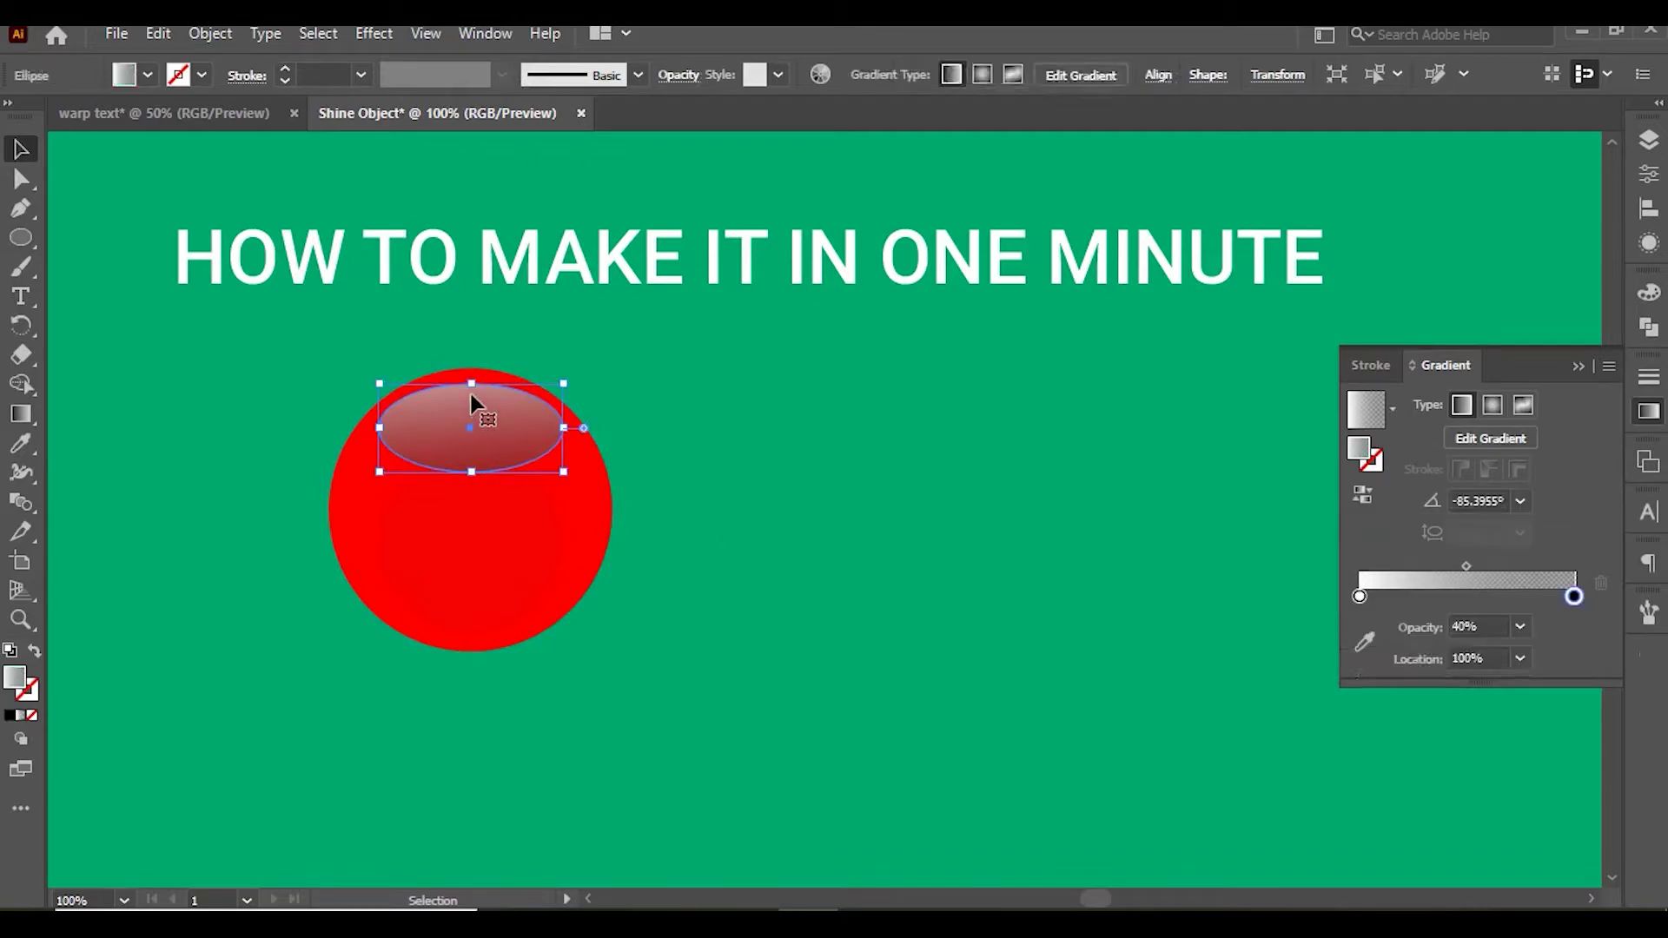
left_click_drag(469, 379, 470, 380)
left_click(757, 410)
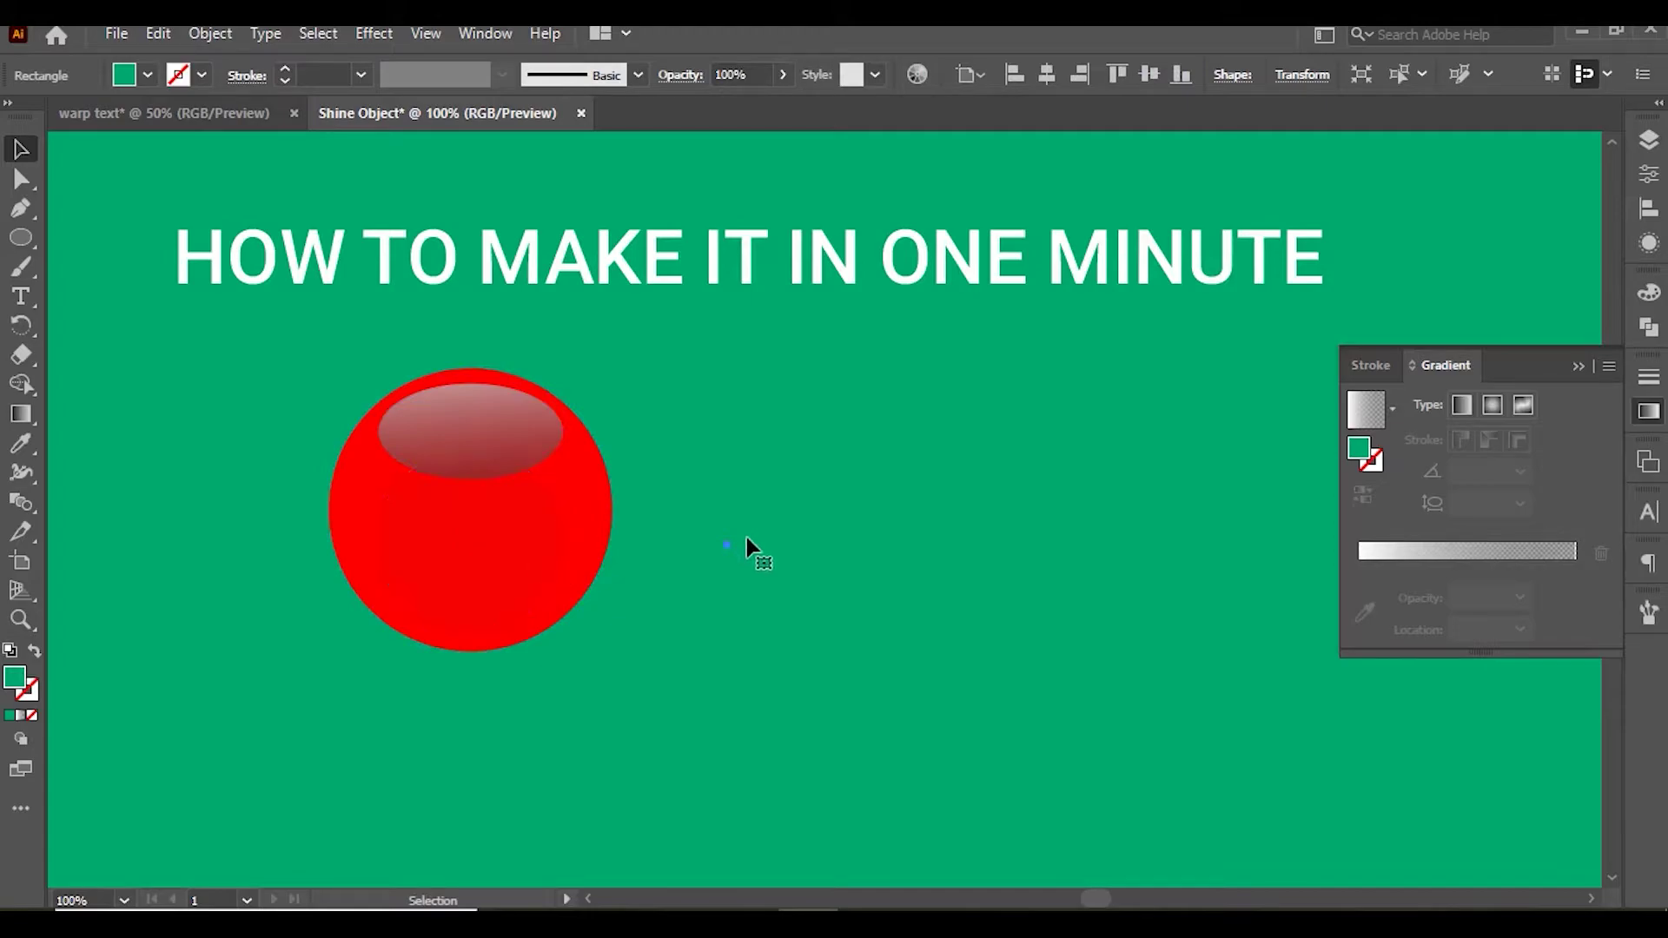
left_click(546, 551)
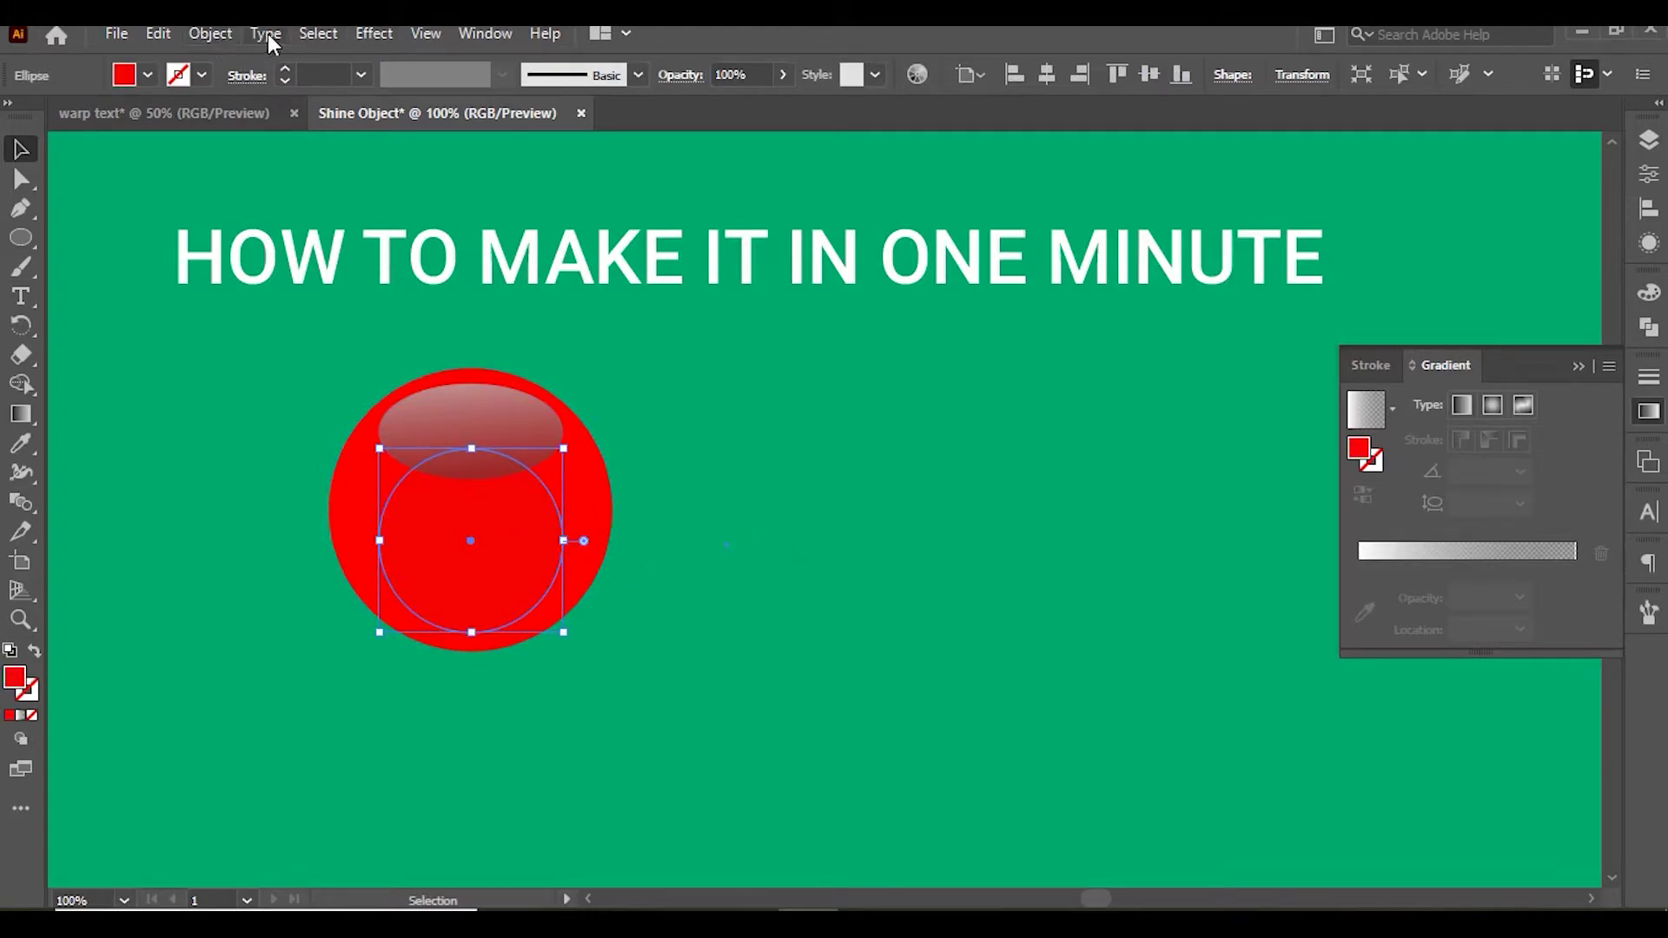
left_click(372, 33)
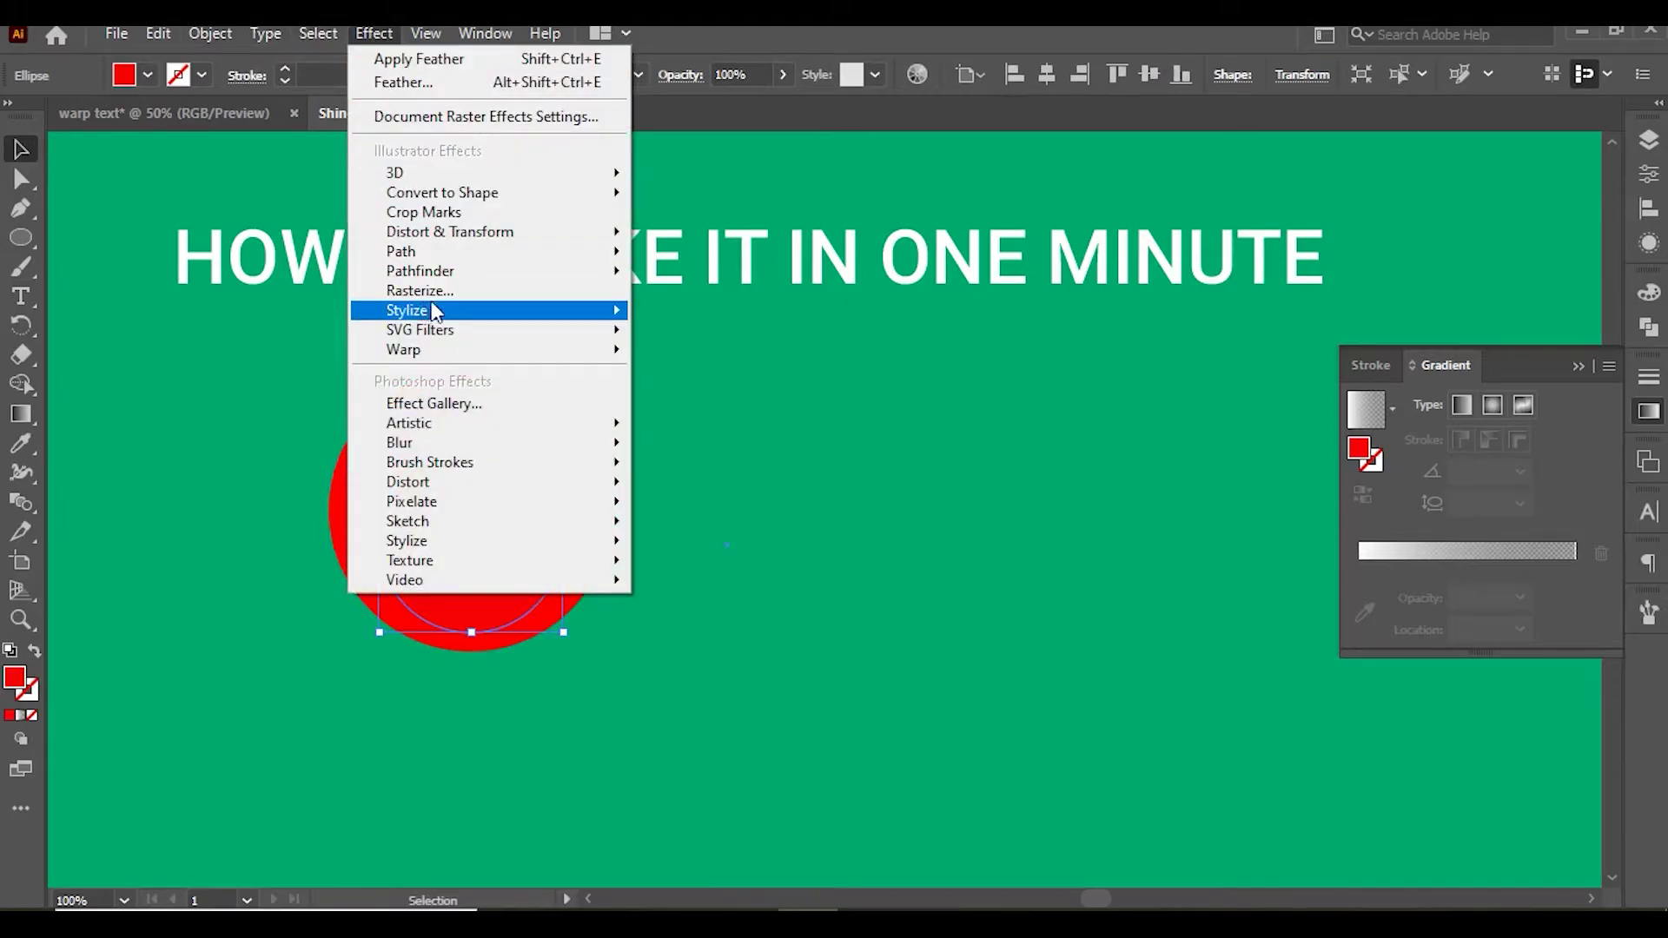
Apply a Feather effect of about 16 px to the inner red circle
mouse_move(495, 310)
left_click(718, 340)
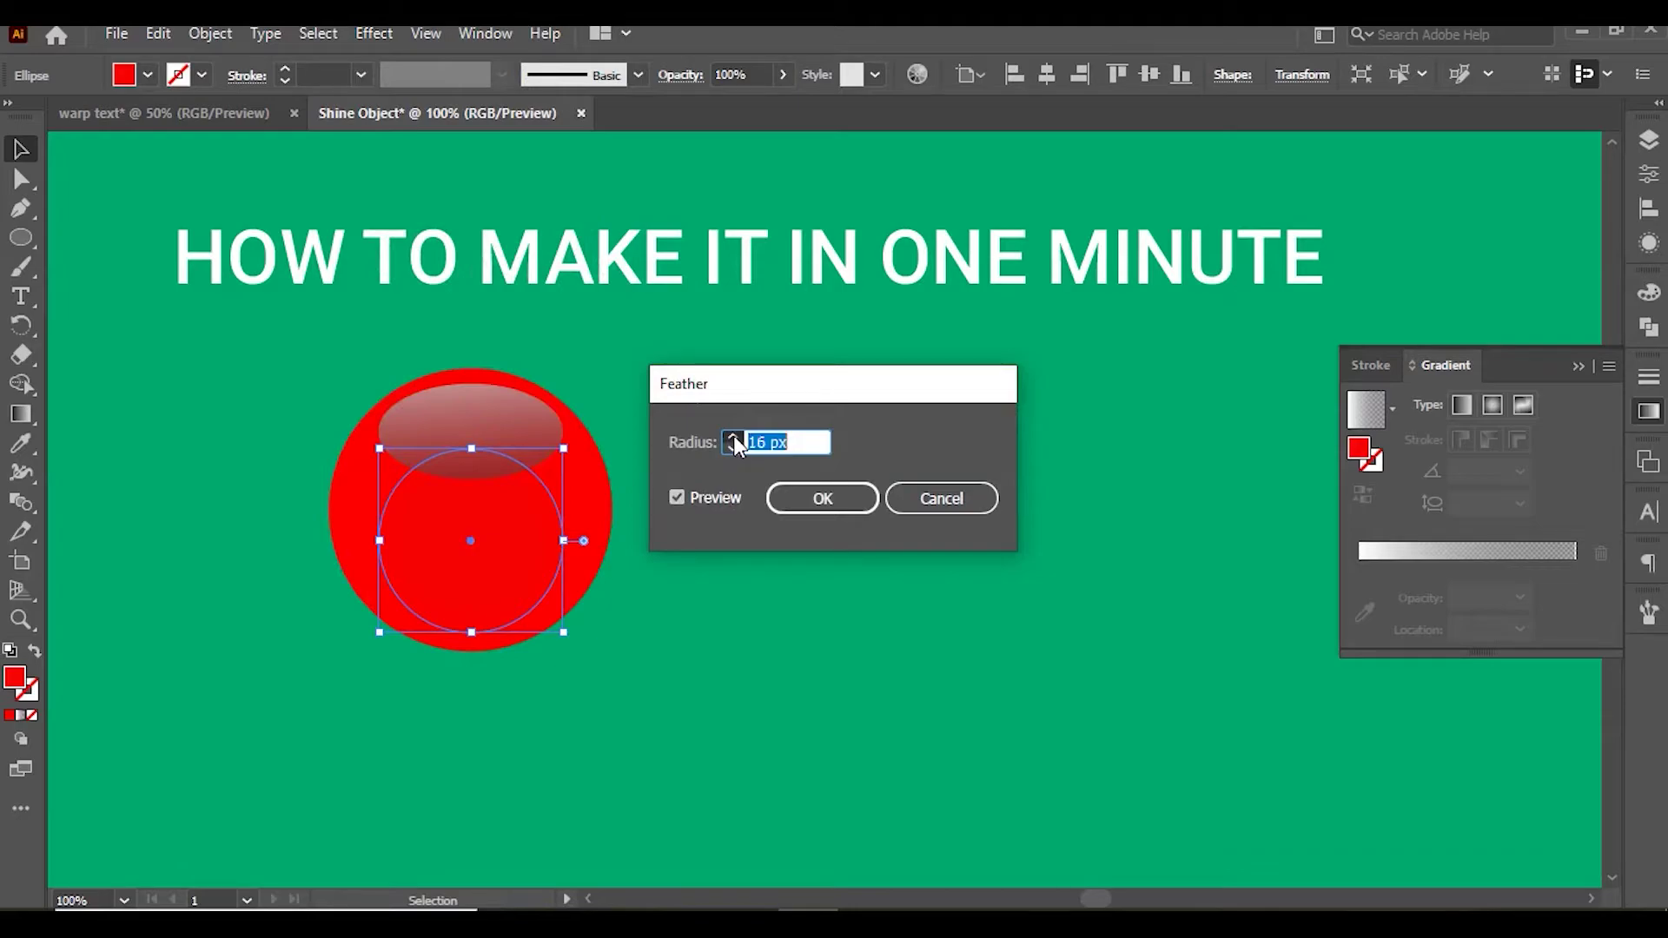
left_click(821, 497)
left_click(659, 544)
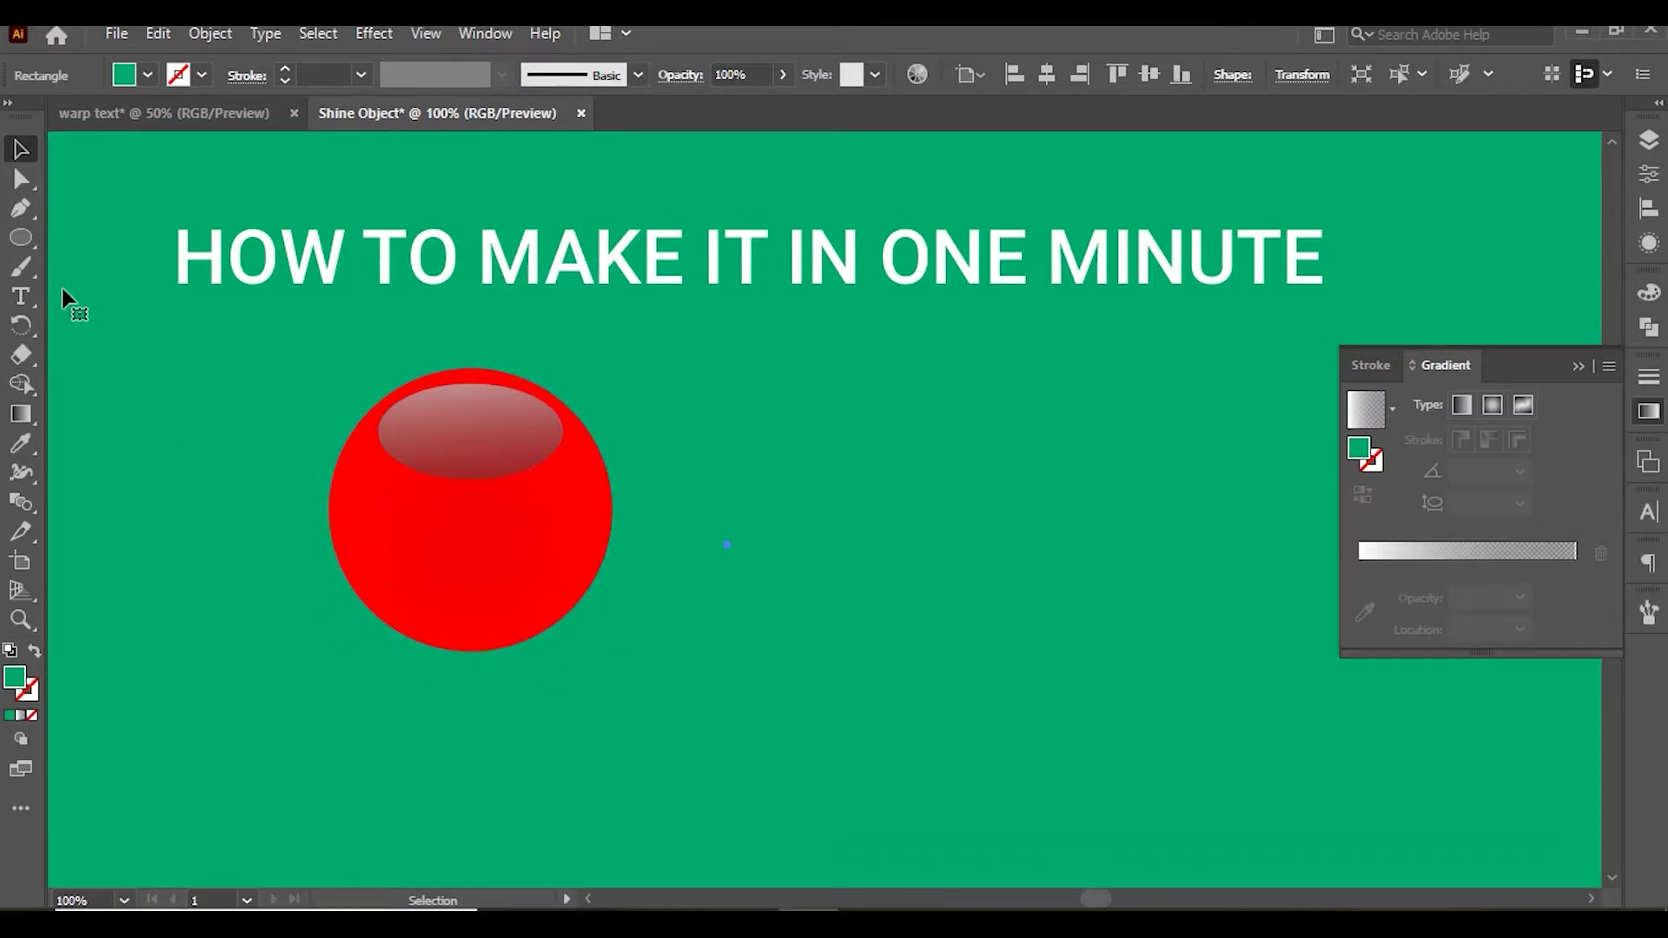
left_click(21, 237)
Draw a flat ellipse beneath the red ball and fill it near-black
left_click_drag(330, 646, 619, 741)
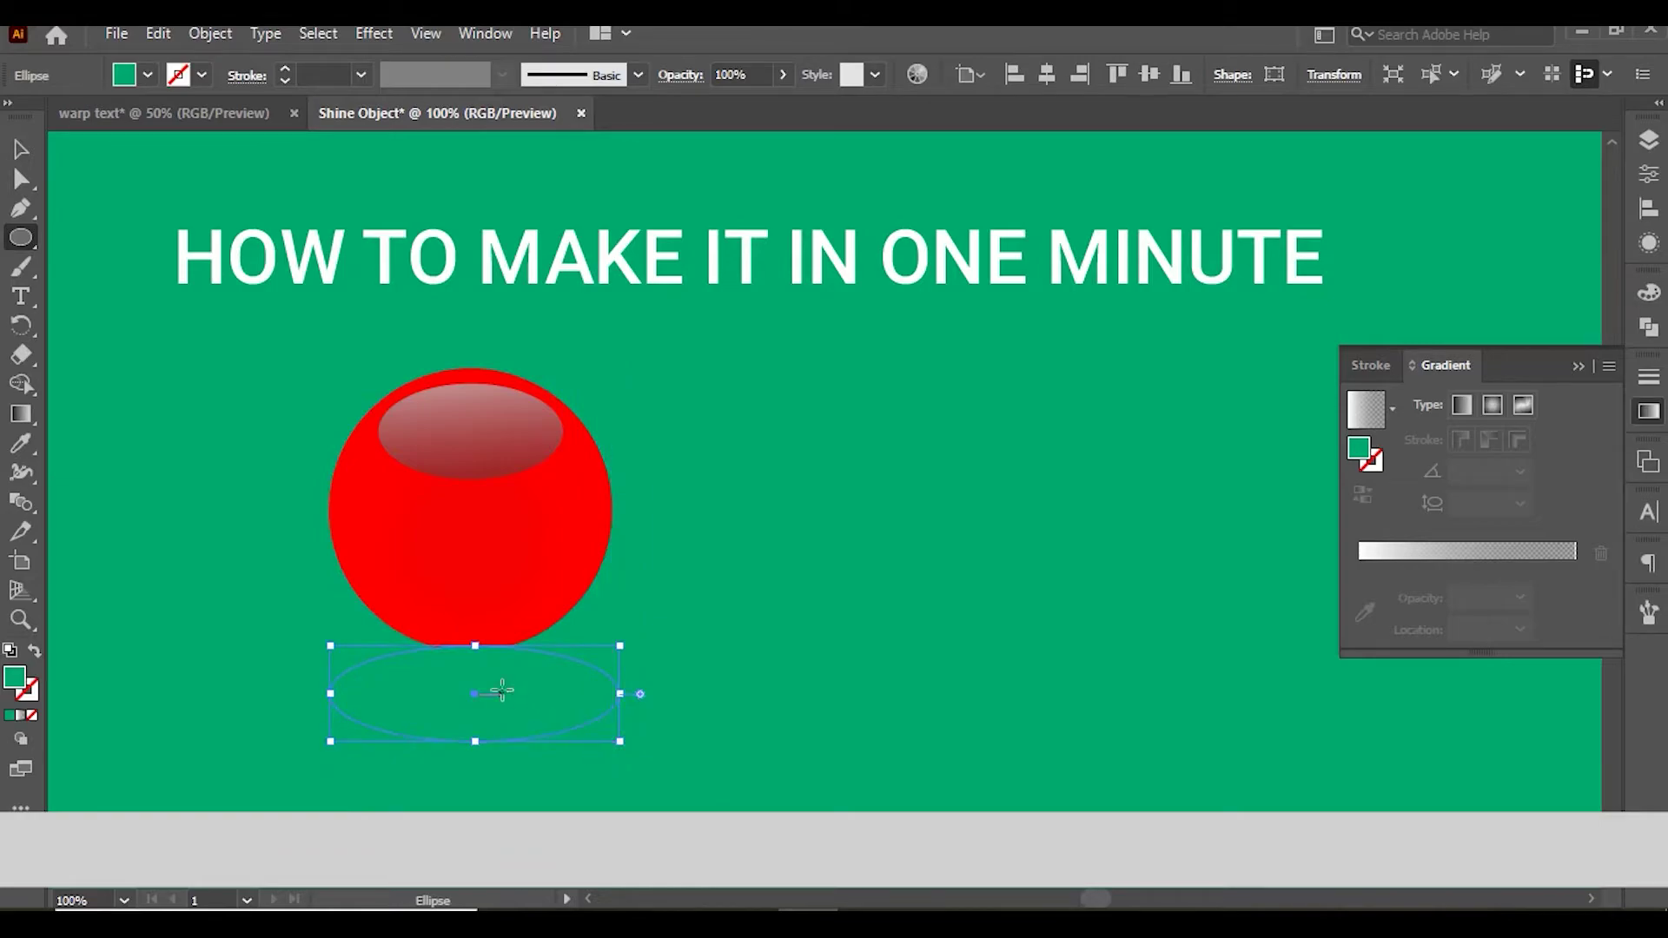
double_click(14, 676)
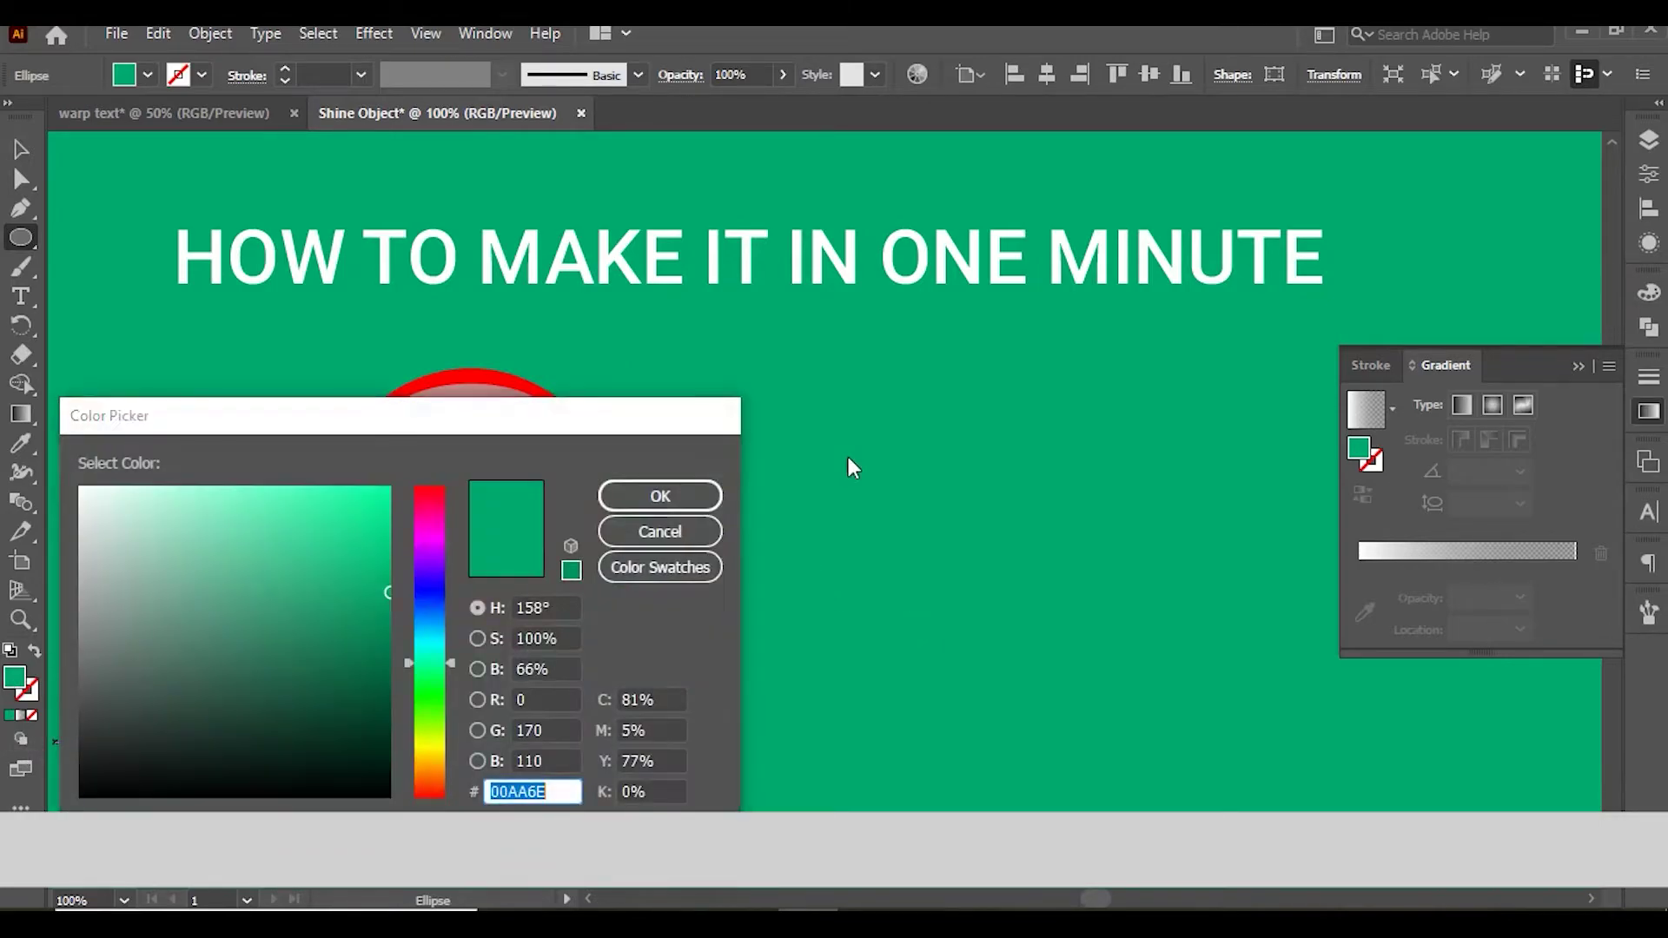
left_click_drag(209, 726, 100, 779)
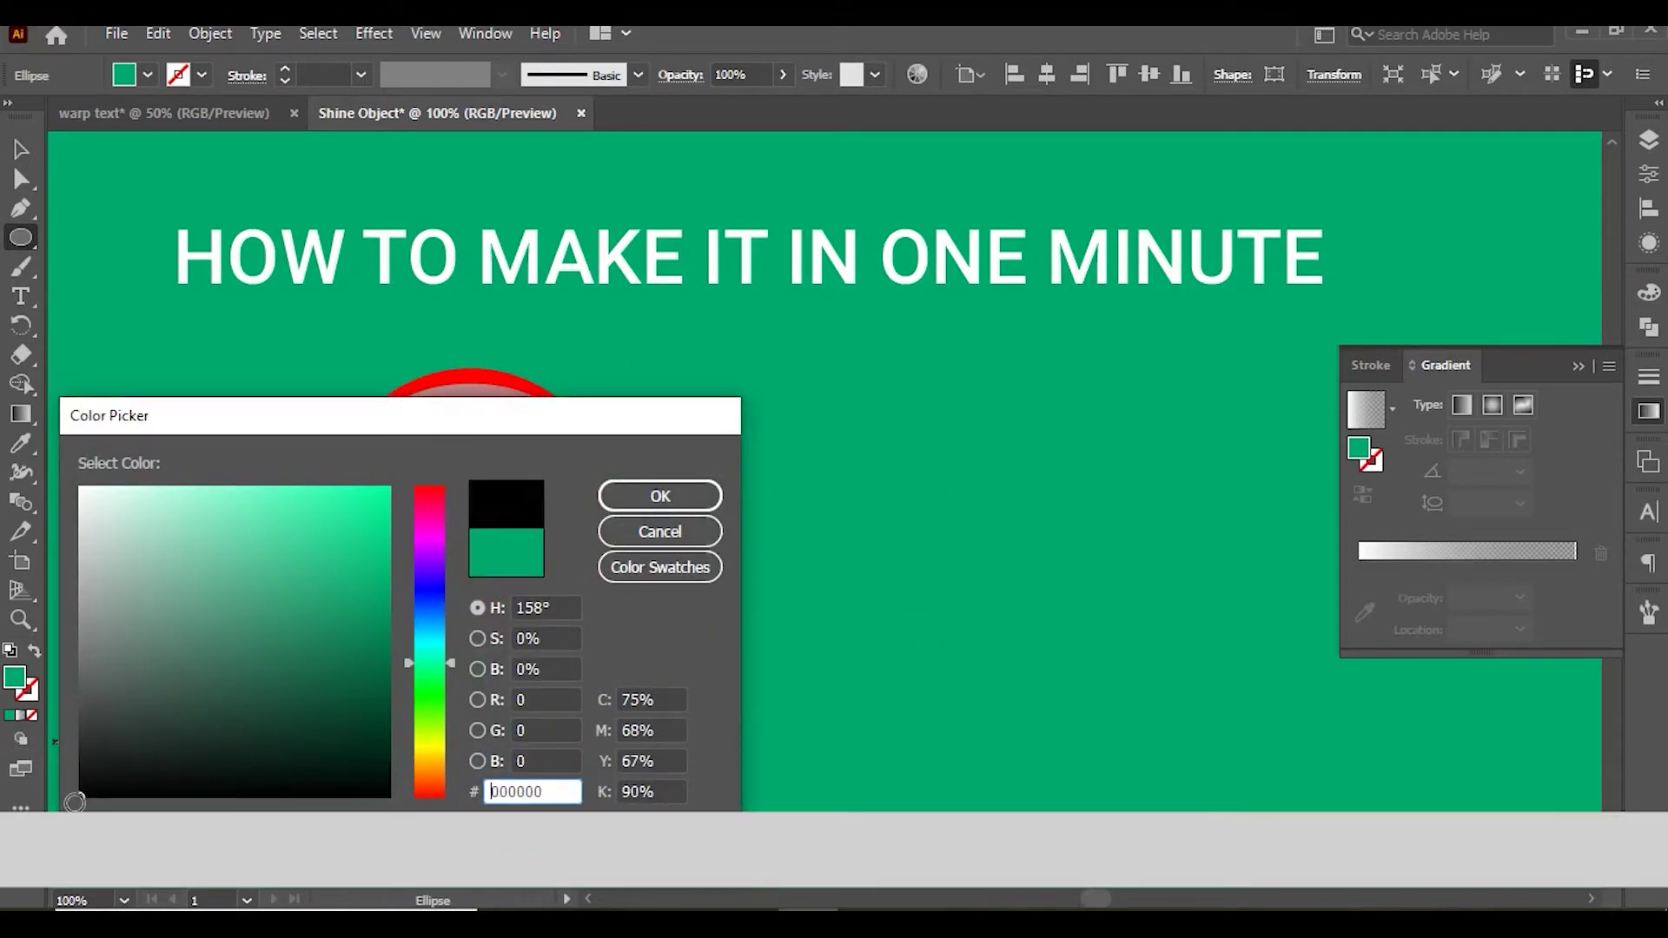
left_click(654, 504)
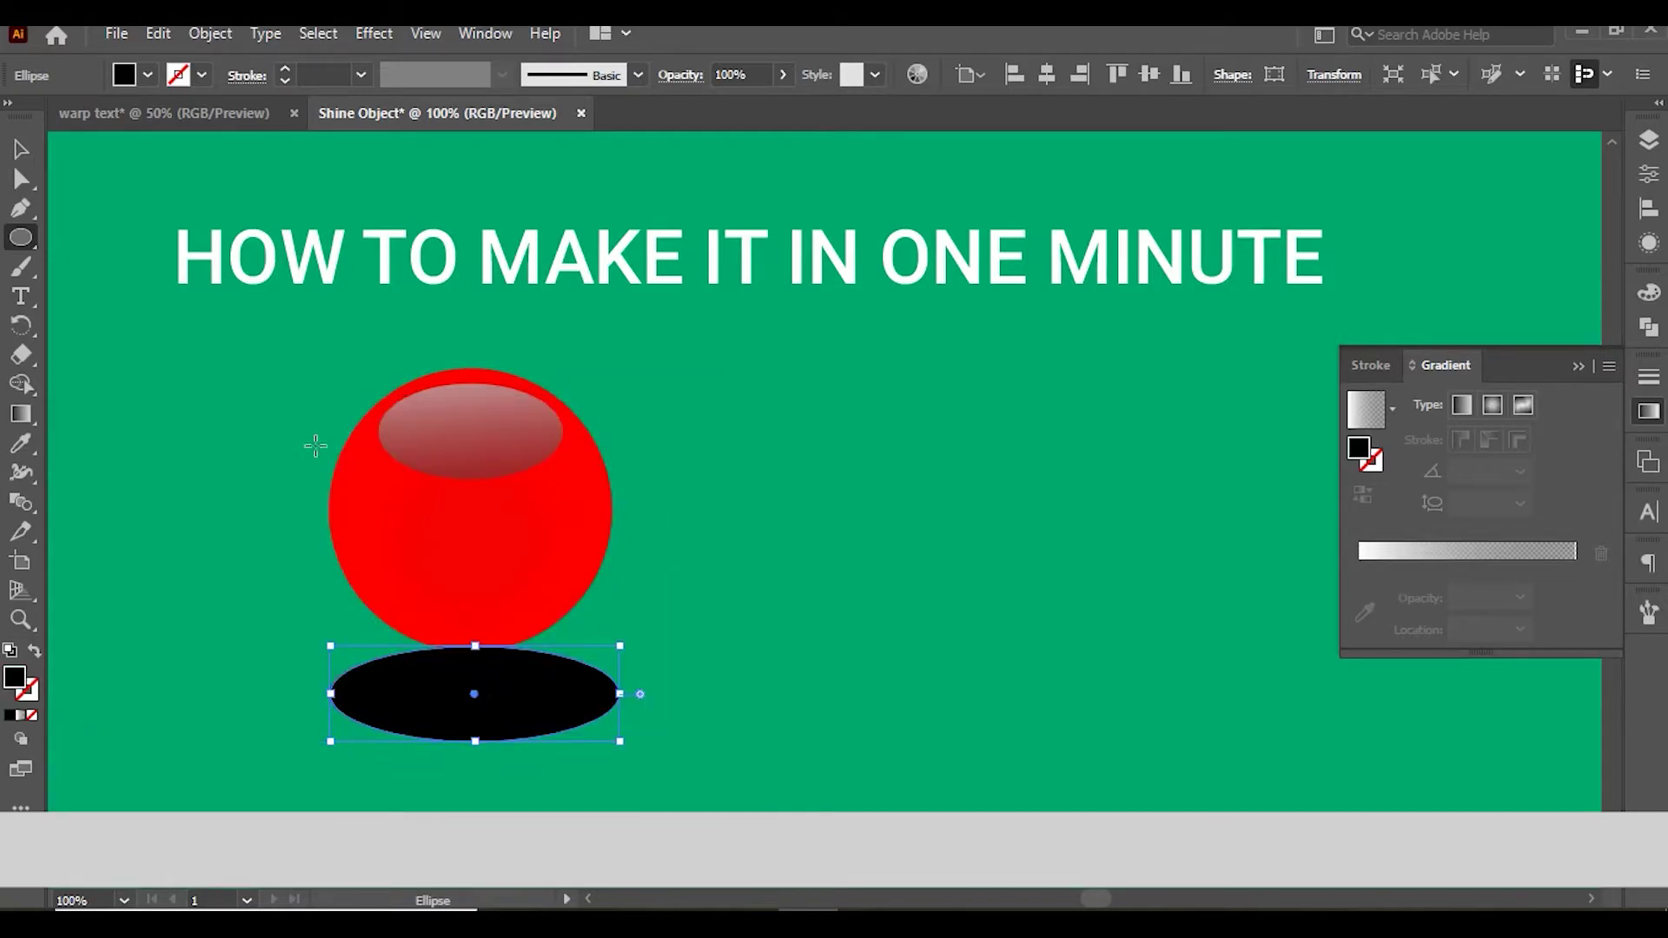
Feather the black ellipse with Stylize > Feather into a soft shadow
left_click(373, 33)
mouse_move(401, 250)
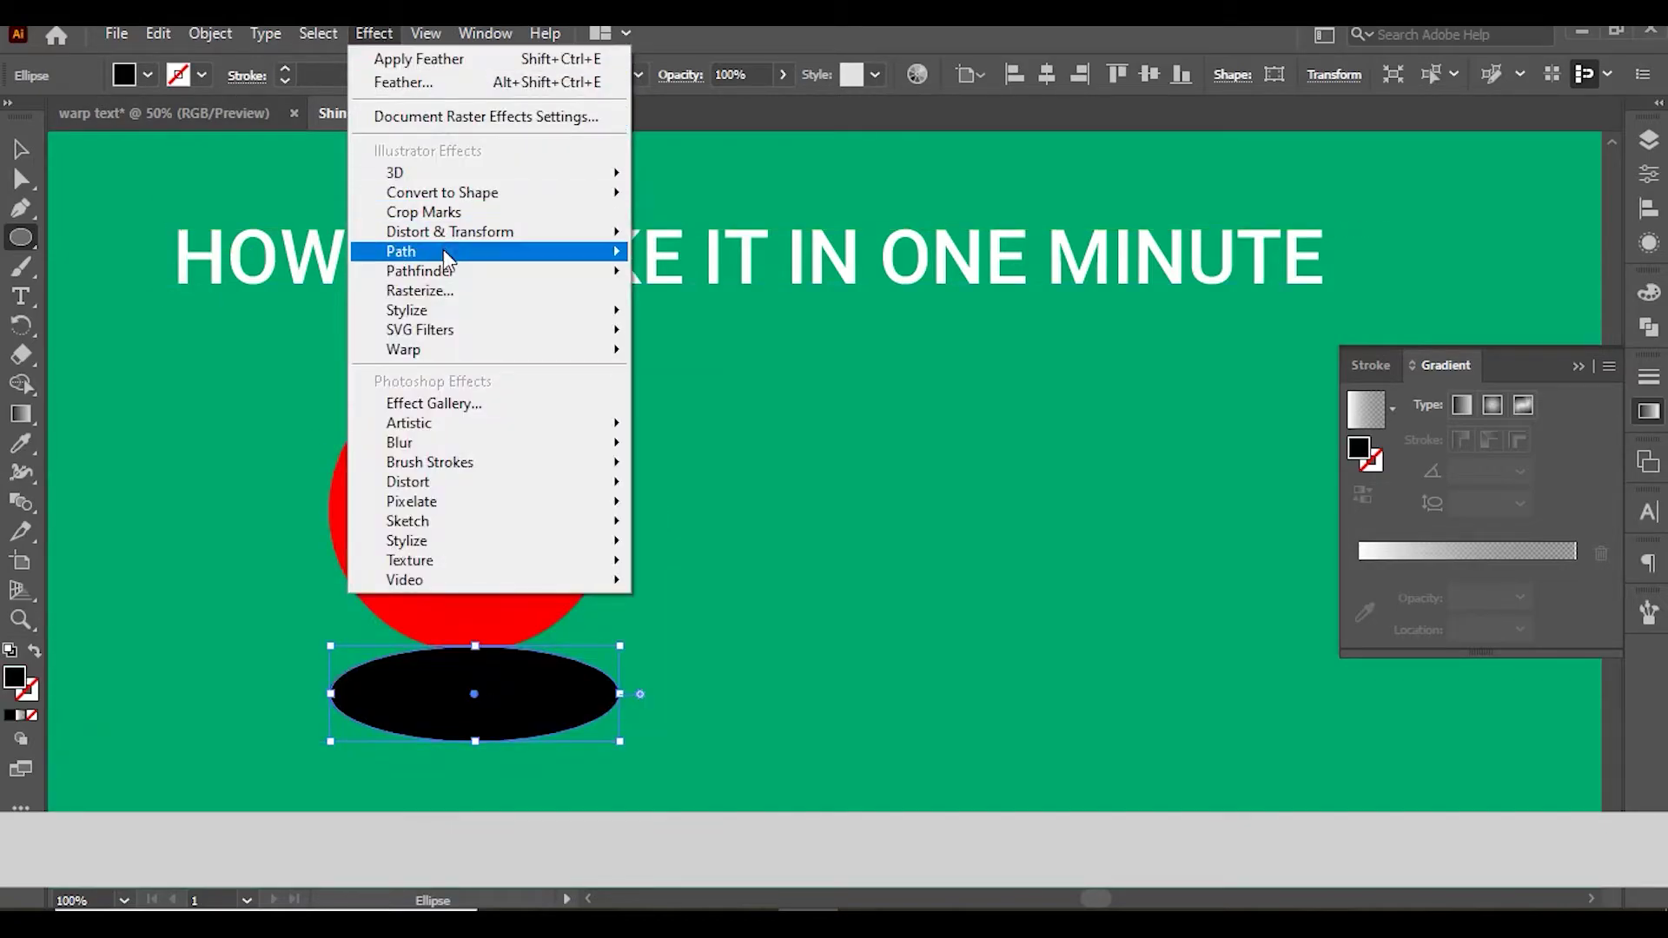
left_click(708, 342)
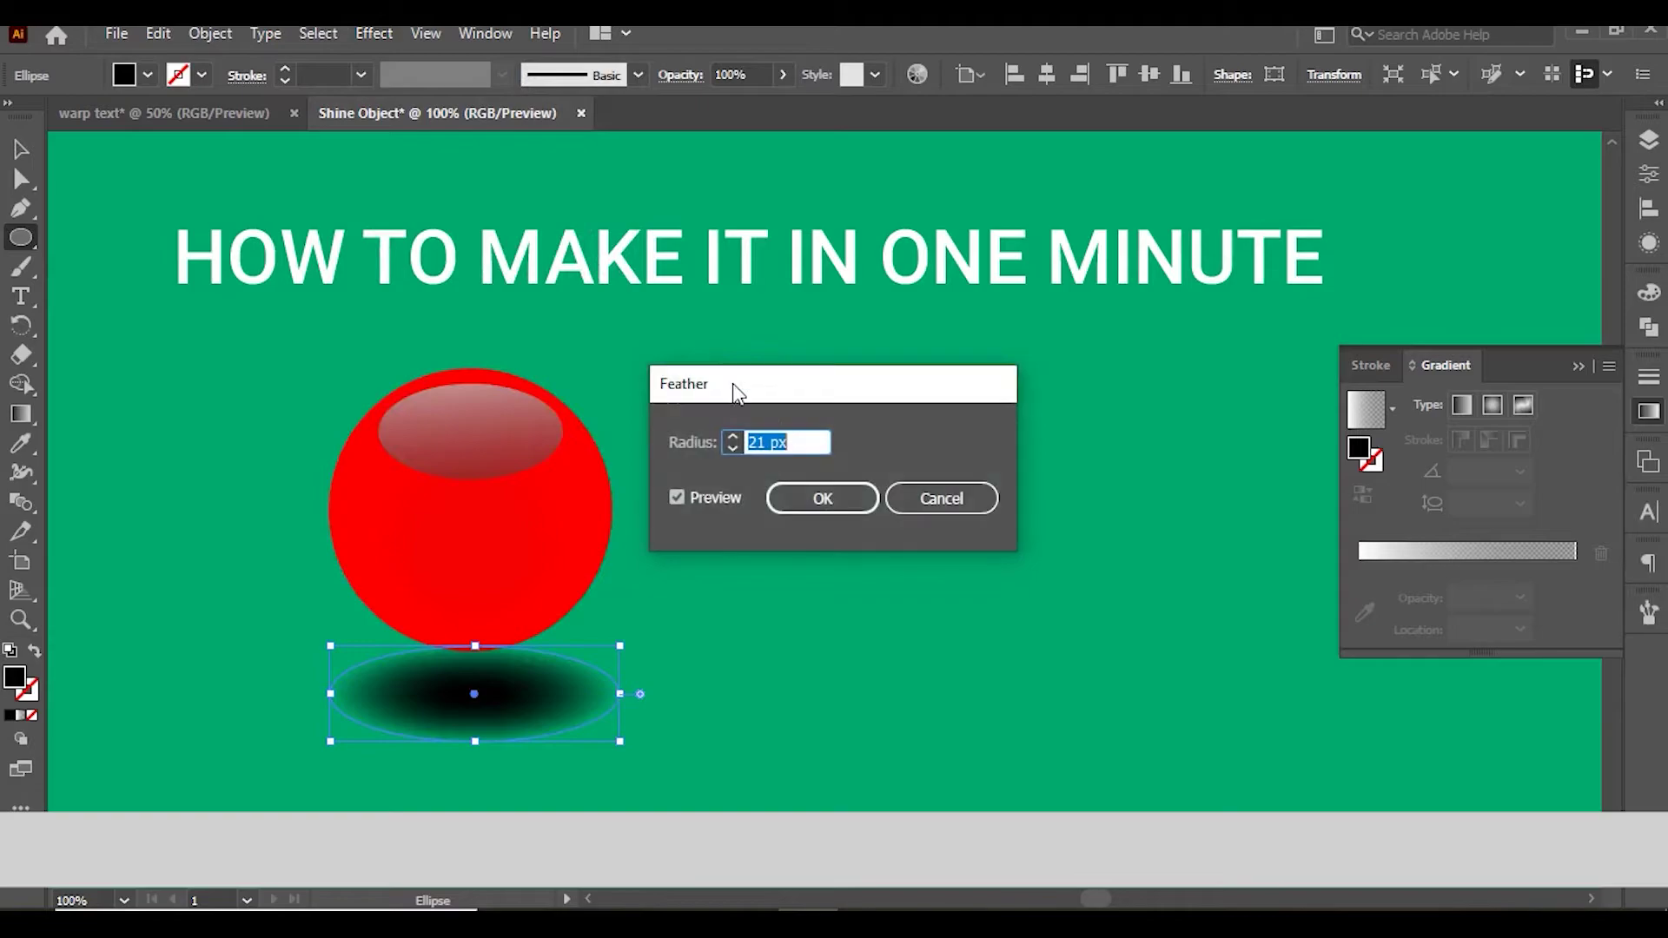
left_click(735, 446)
left_click(735, 447)
left_click(735, 446)
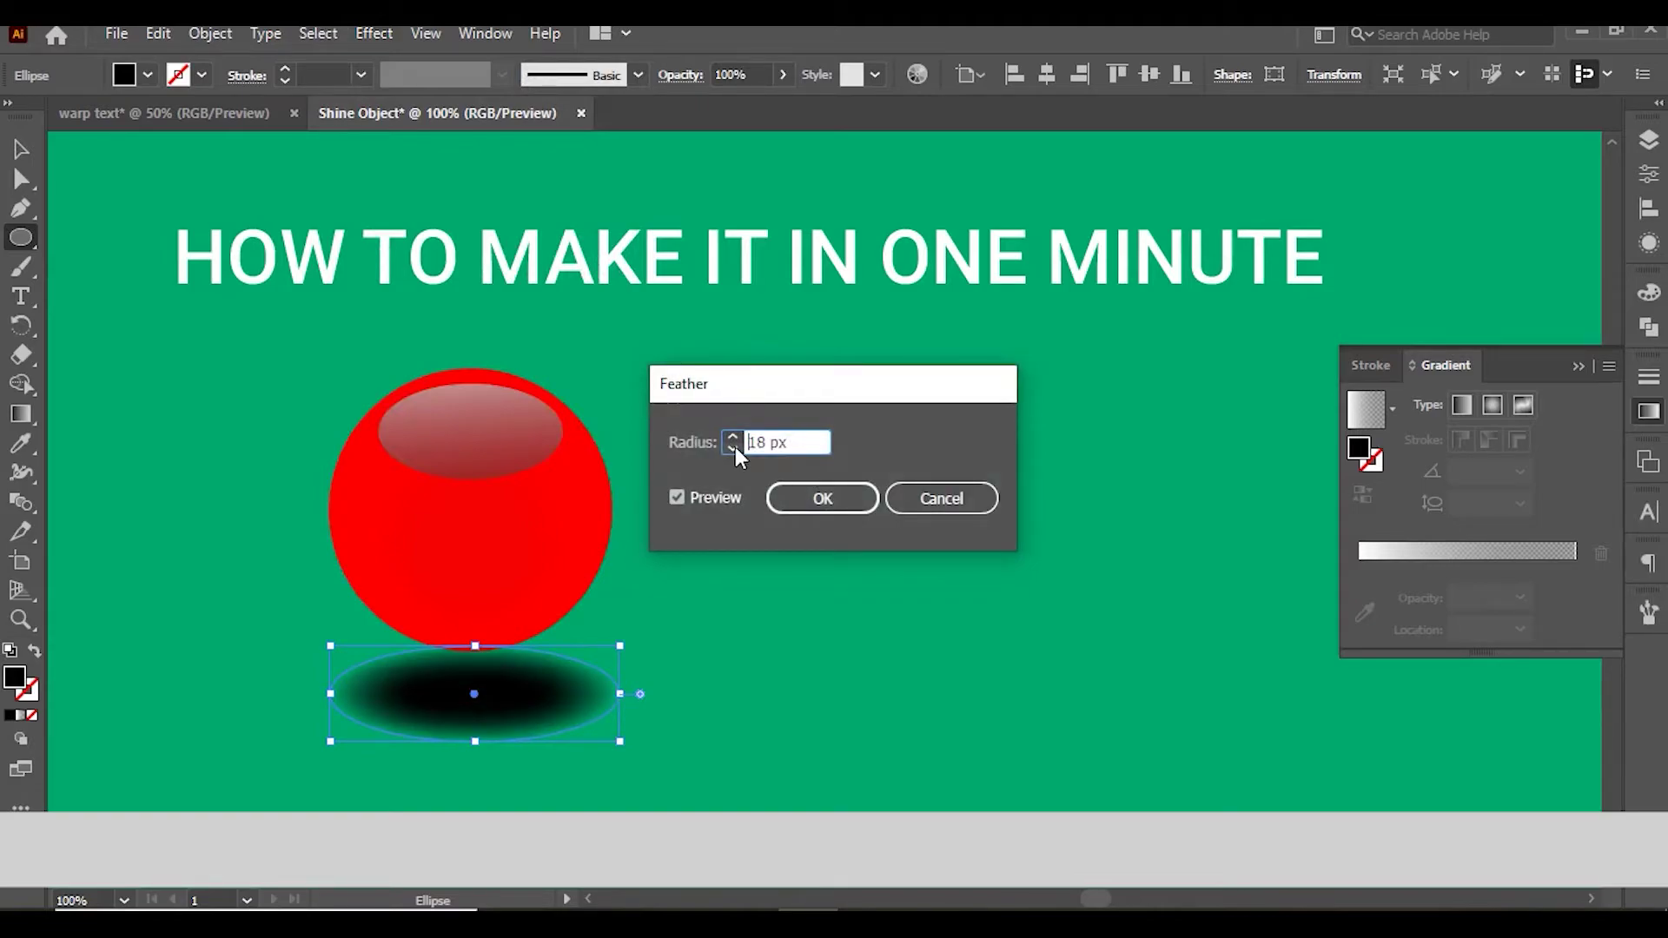
left_click(734, 435, "shift")
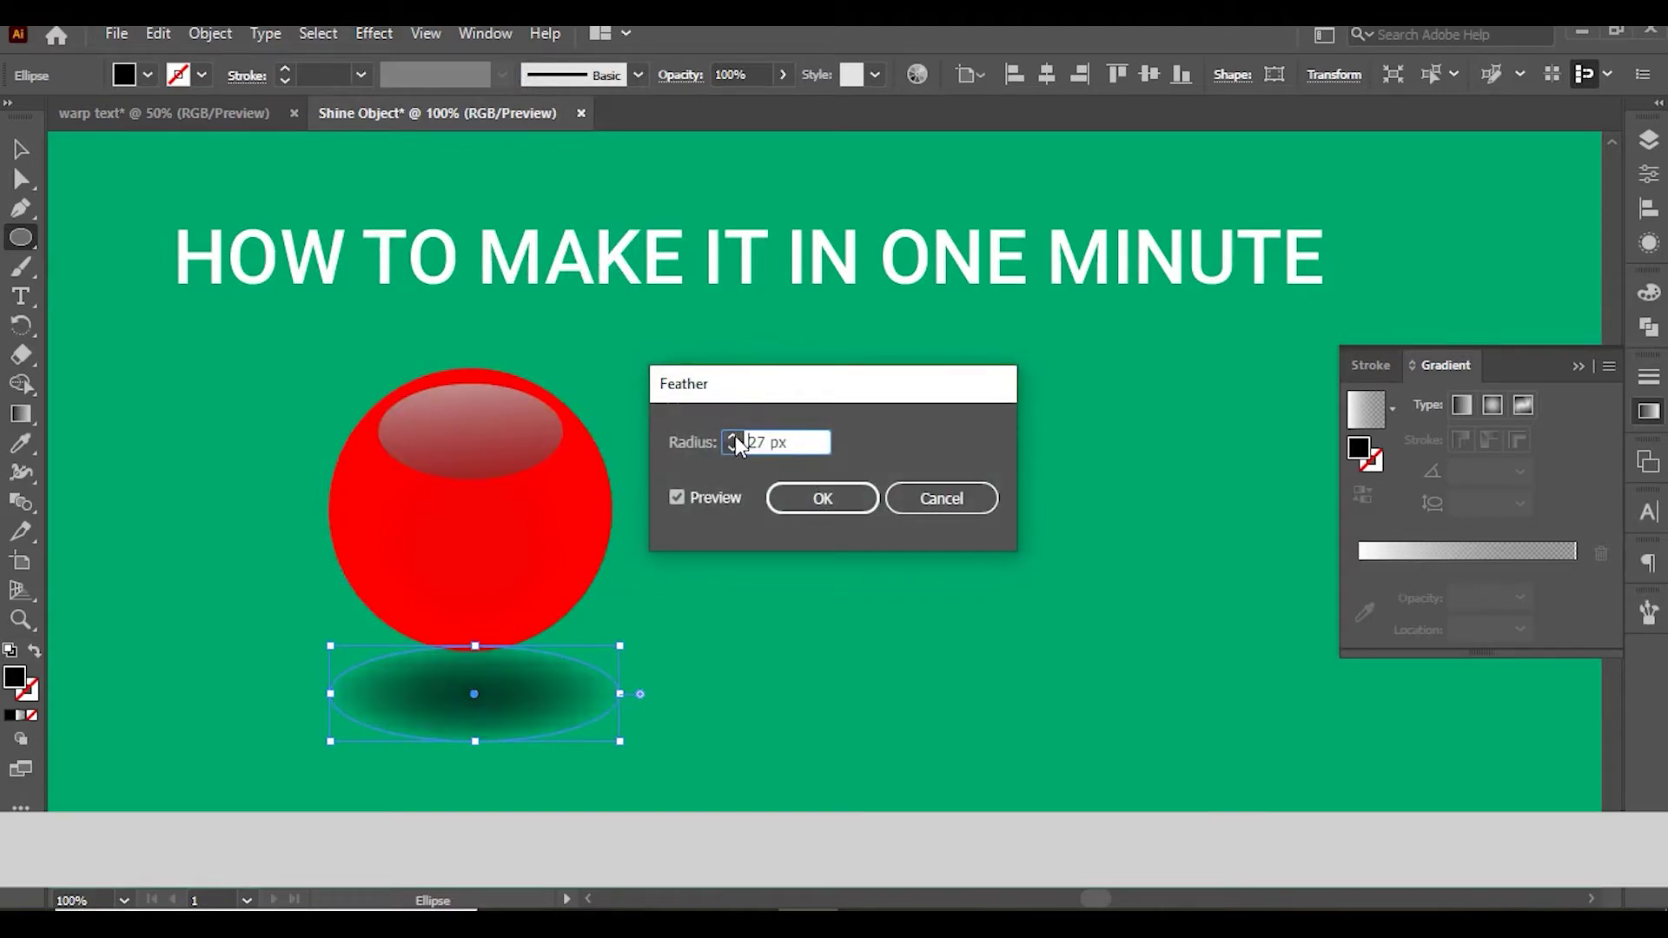
left_click(829, 497)
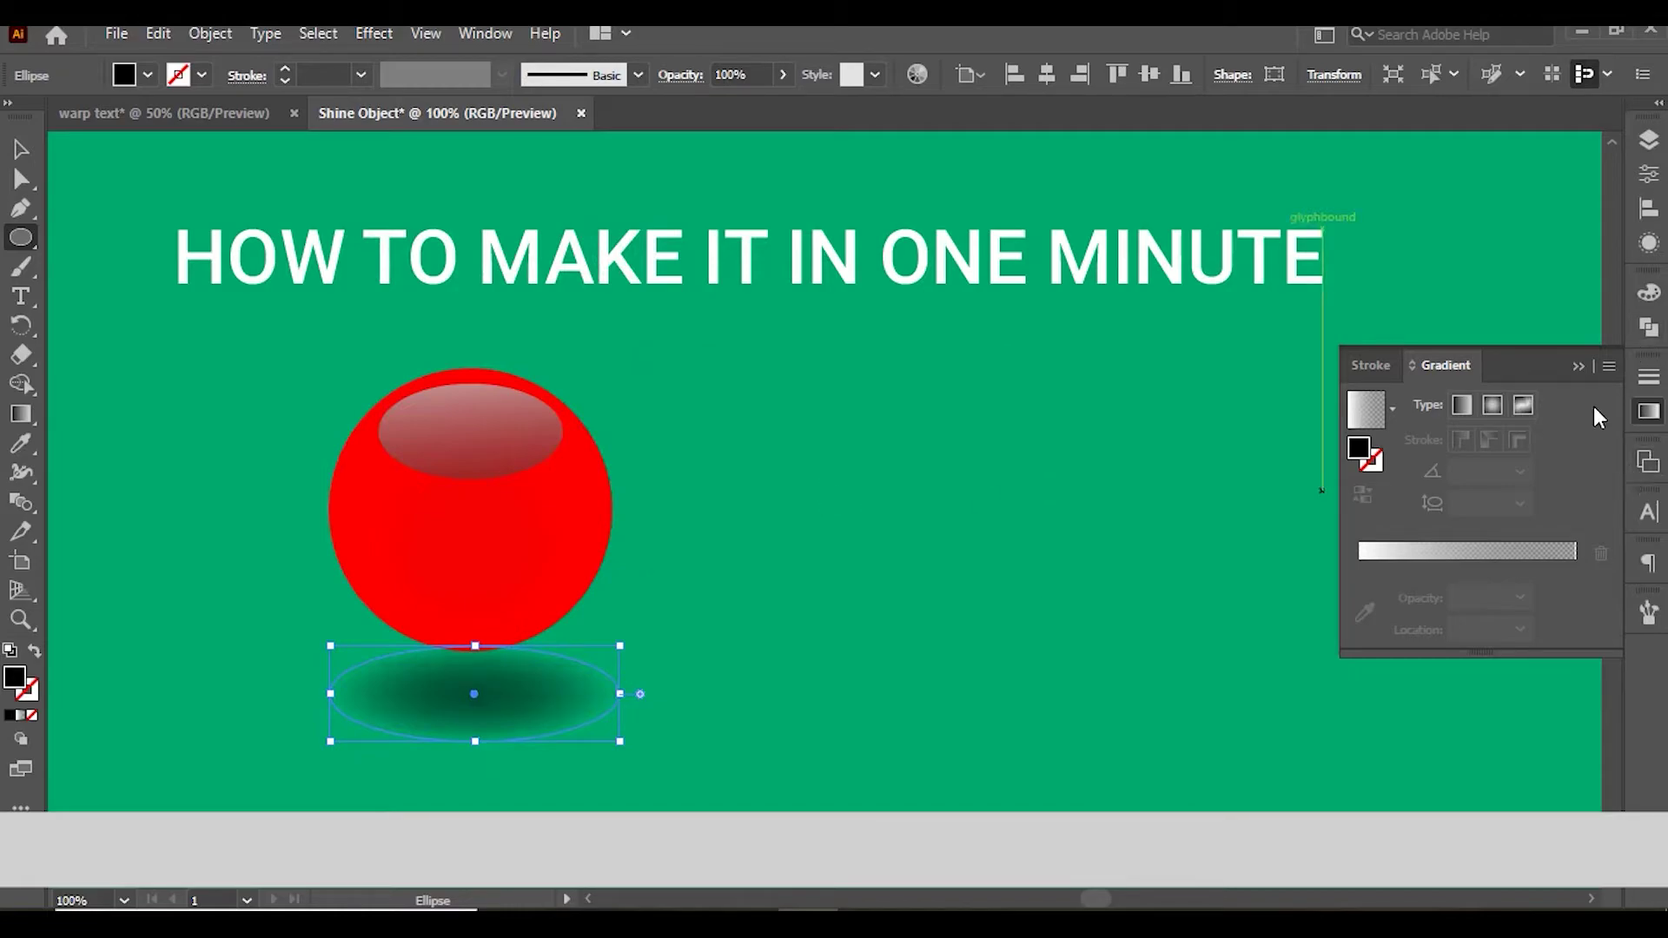
left_click(1580, 368)
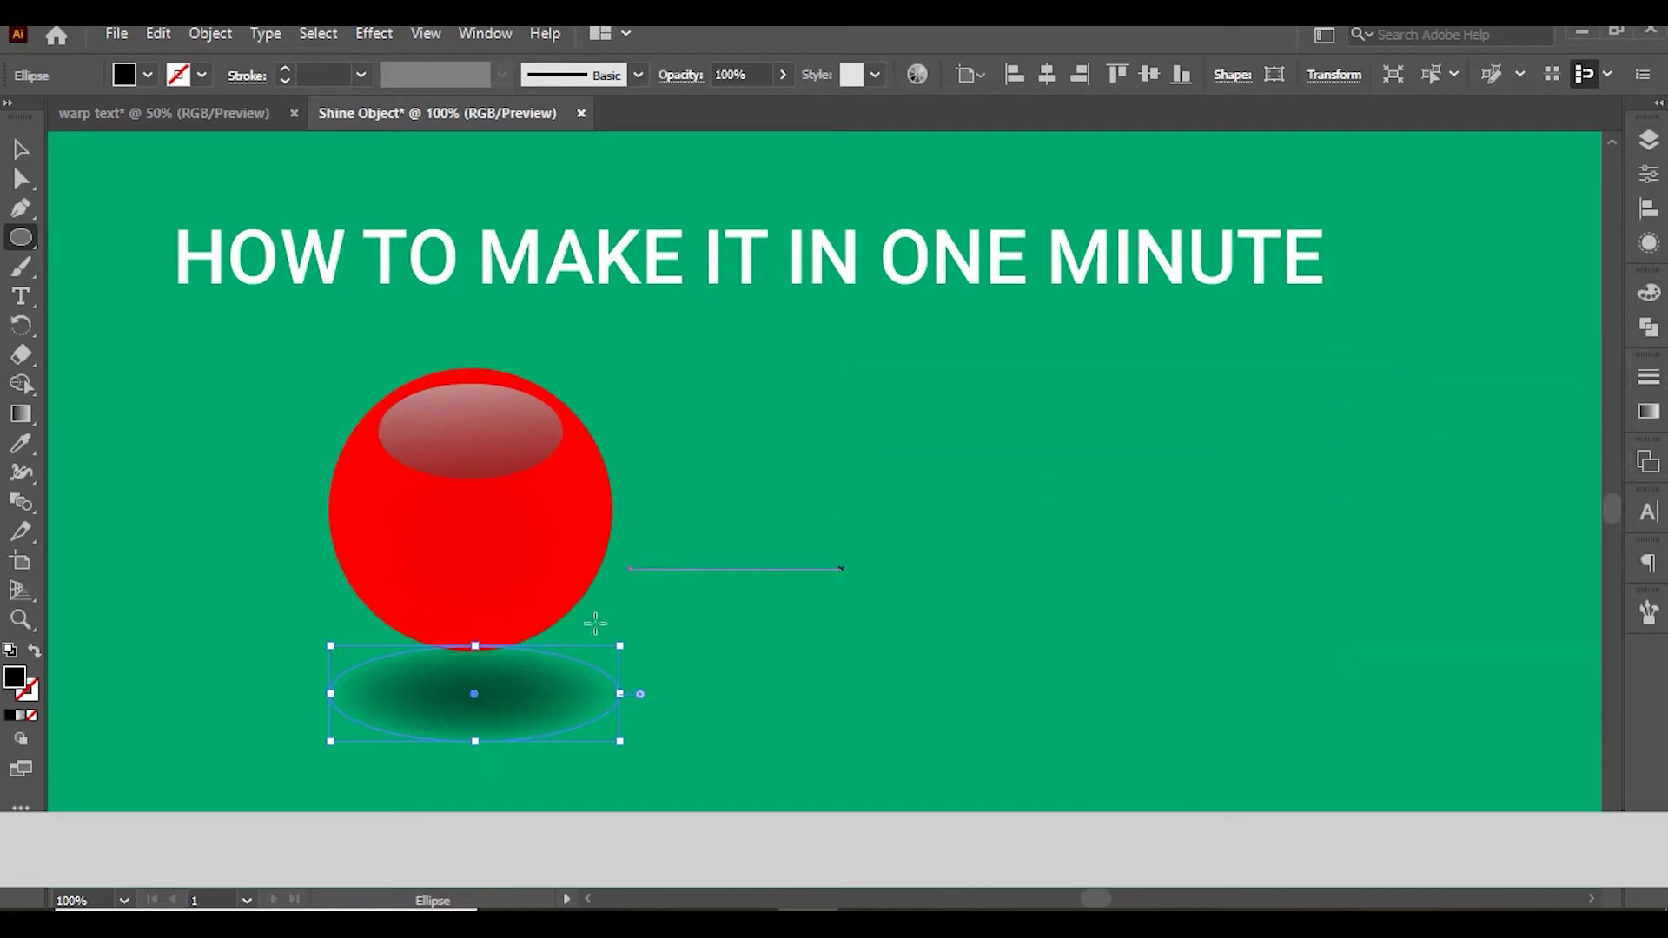
Lower the shadow ellipse's opacity to roughly 67% in the Properties panel
left_click(1653, 179)
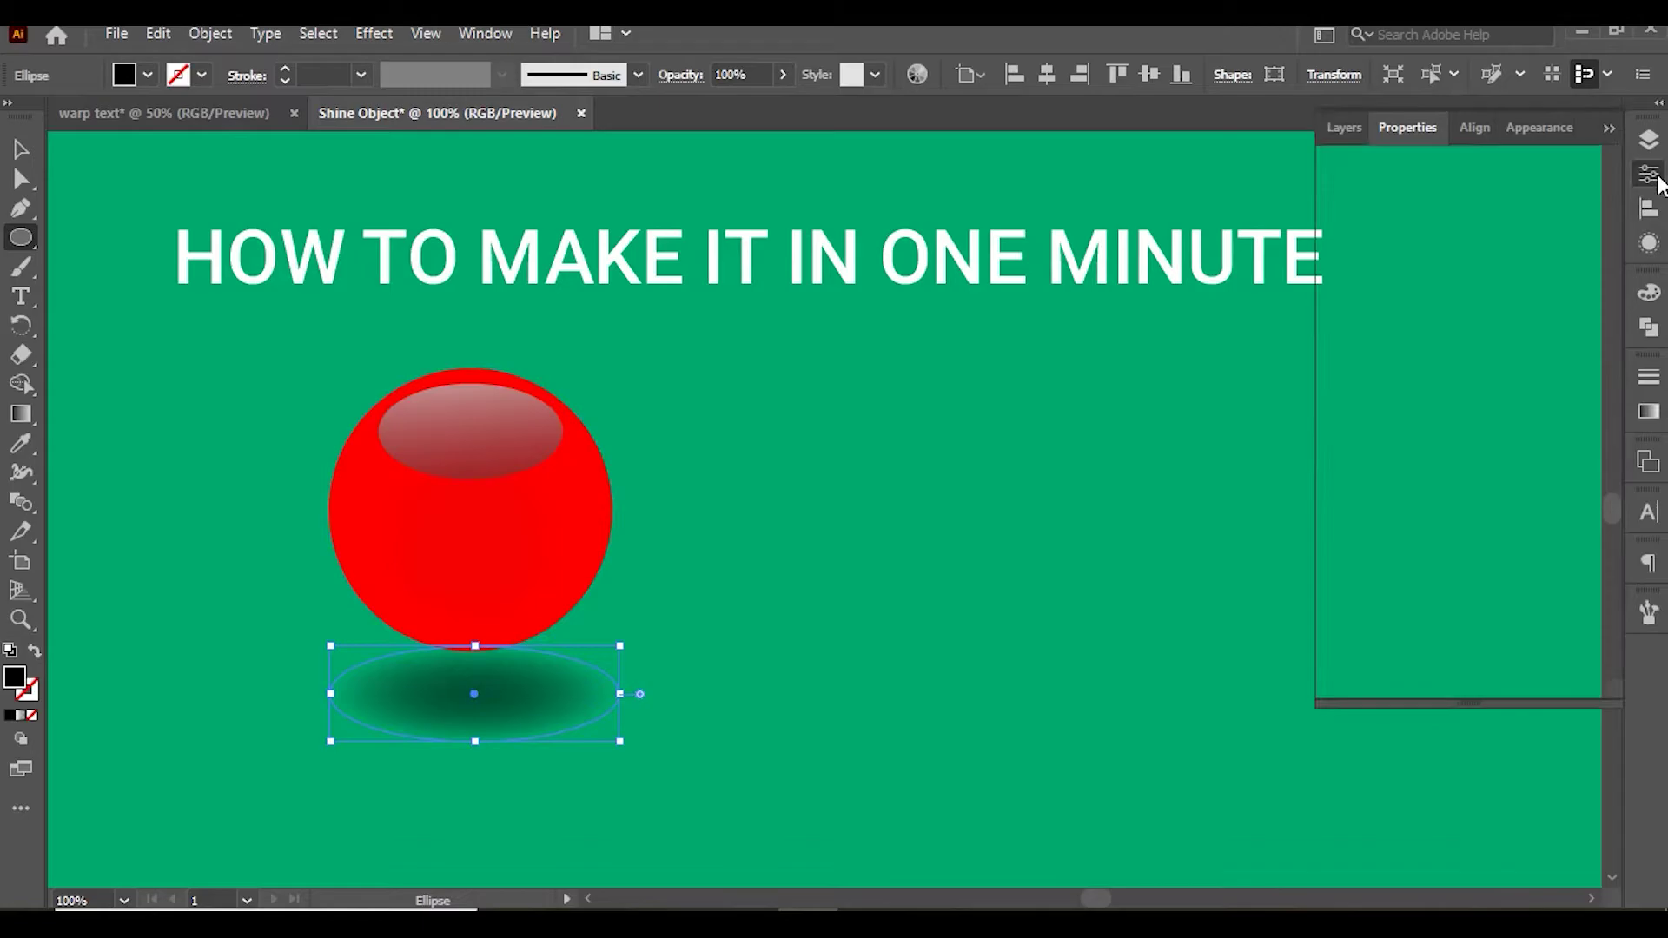
left_click(483, 33)
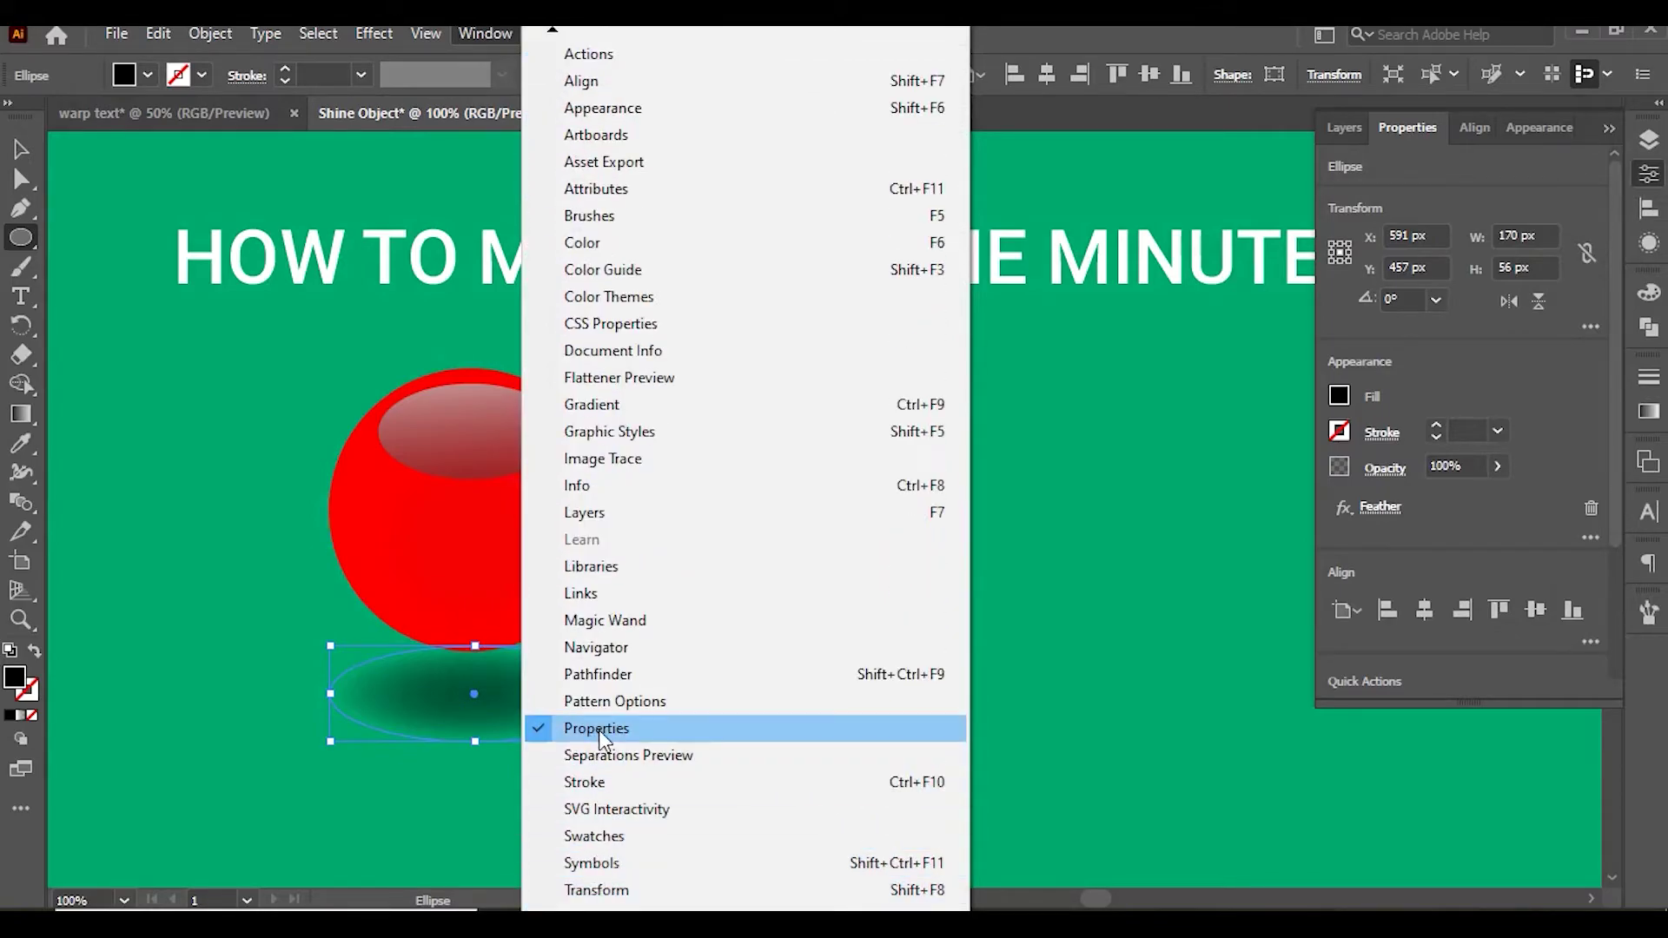
left_click(622, 730)
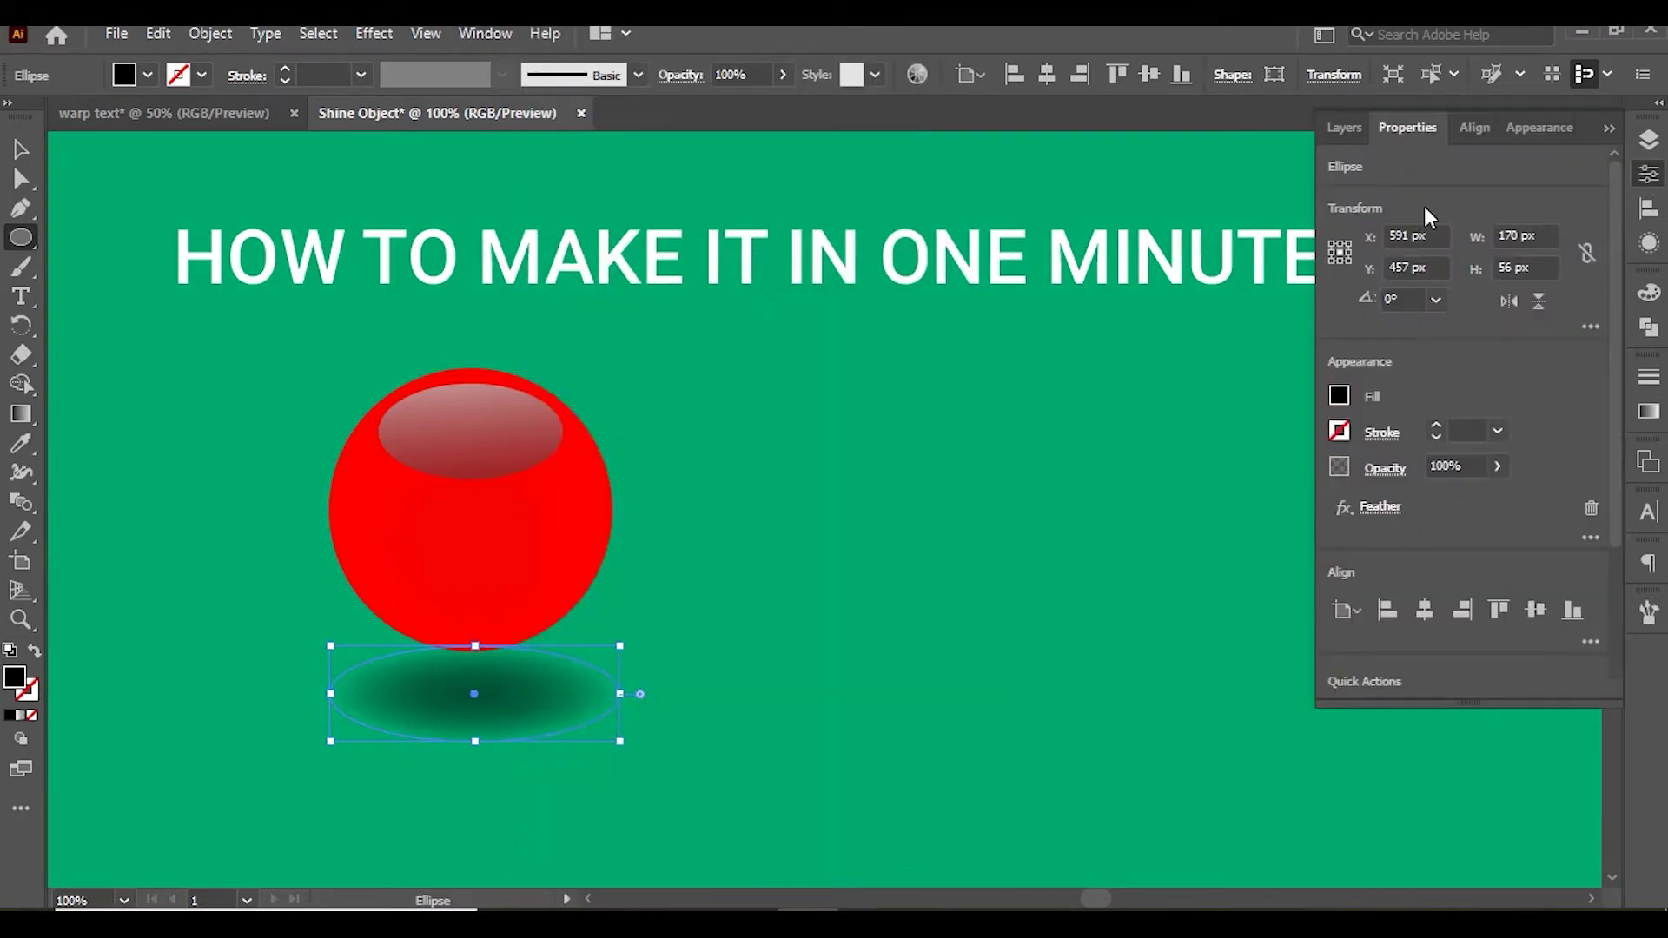
left_click_drag(1497, 467, 1456, 502)
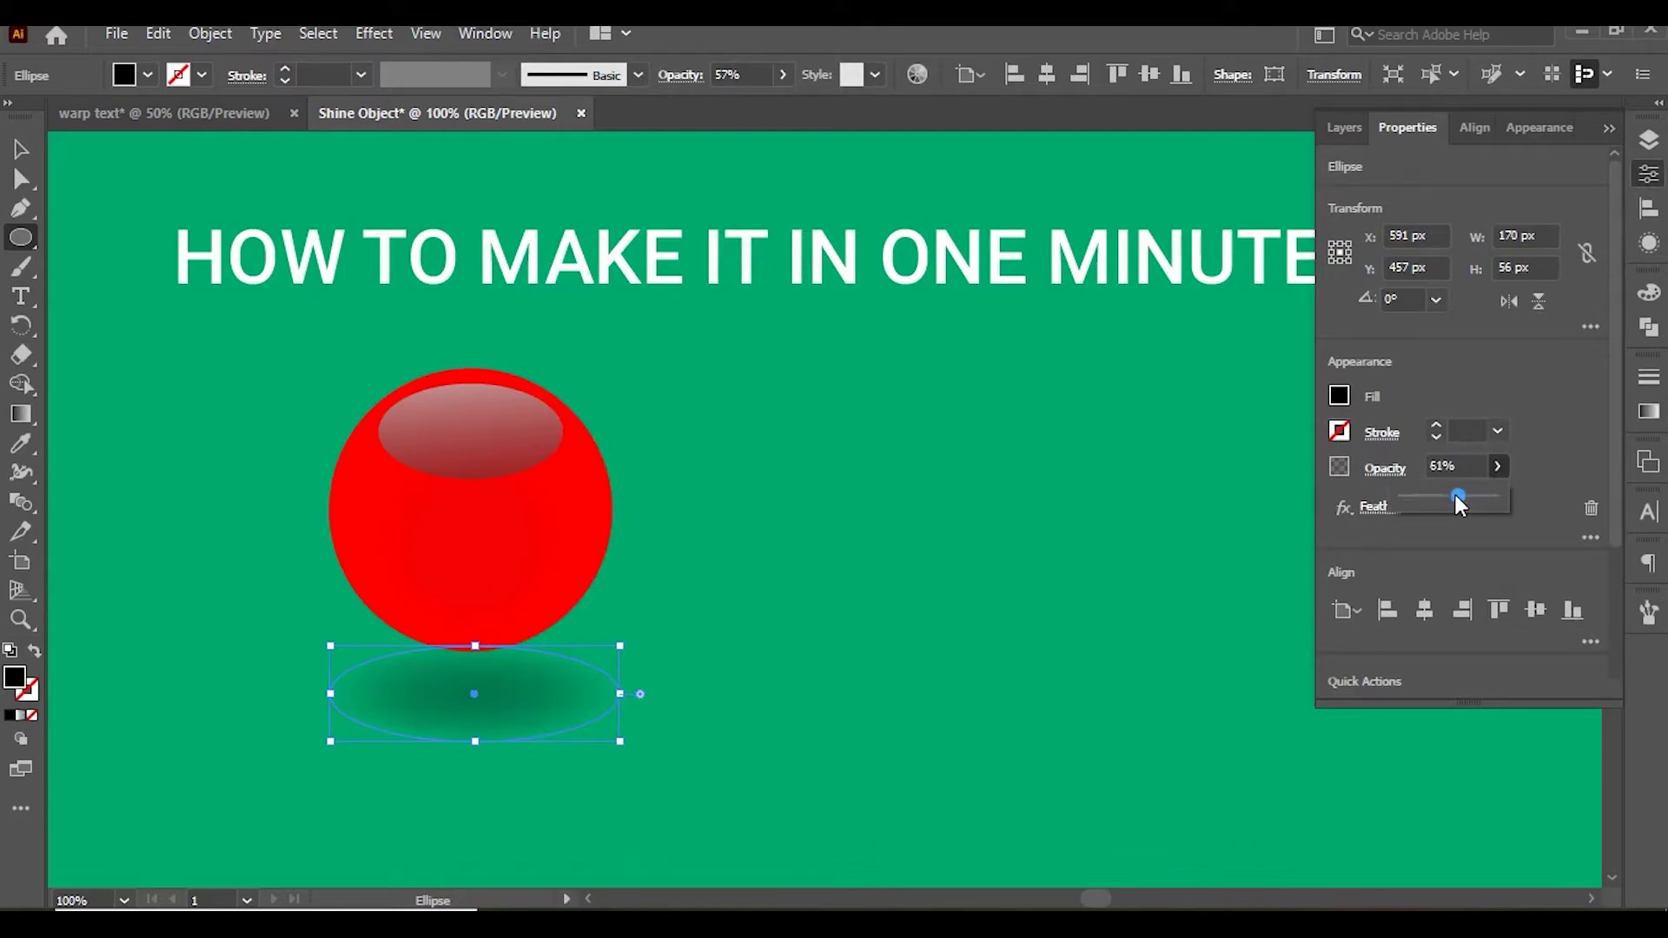
left_click_drag(1456, 502, 1464, 502)
Select the ball's highlight, inner circle, and large red circle together
key("v")
left_click(506, 438)
left_click(555, 521, "shift")
left_click(607, 535, "shift")
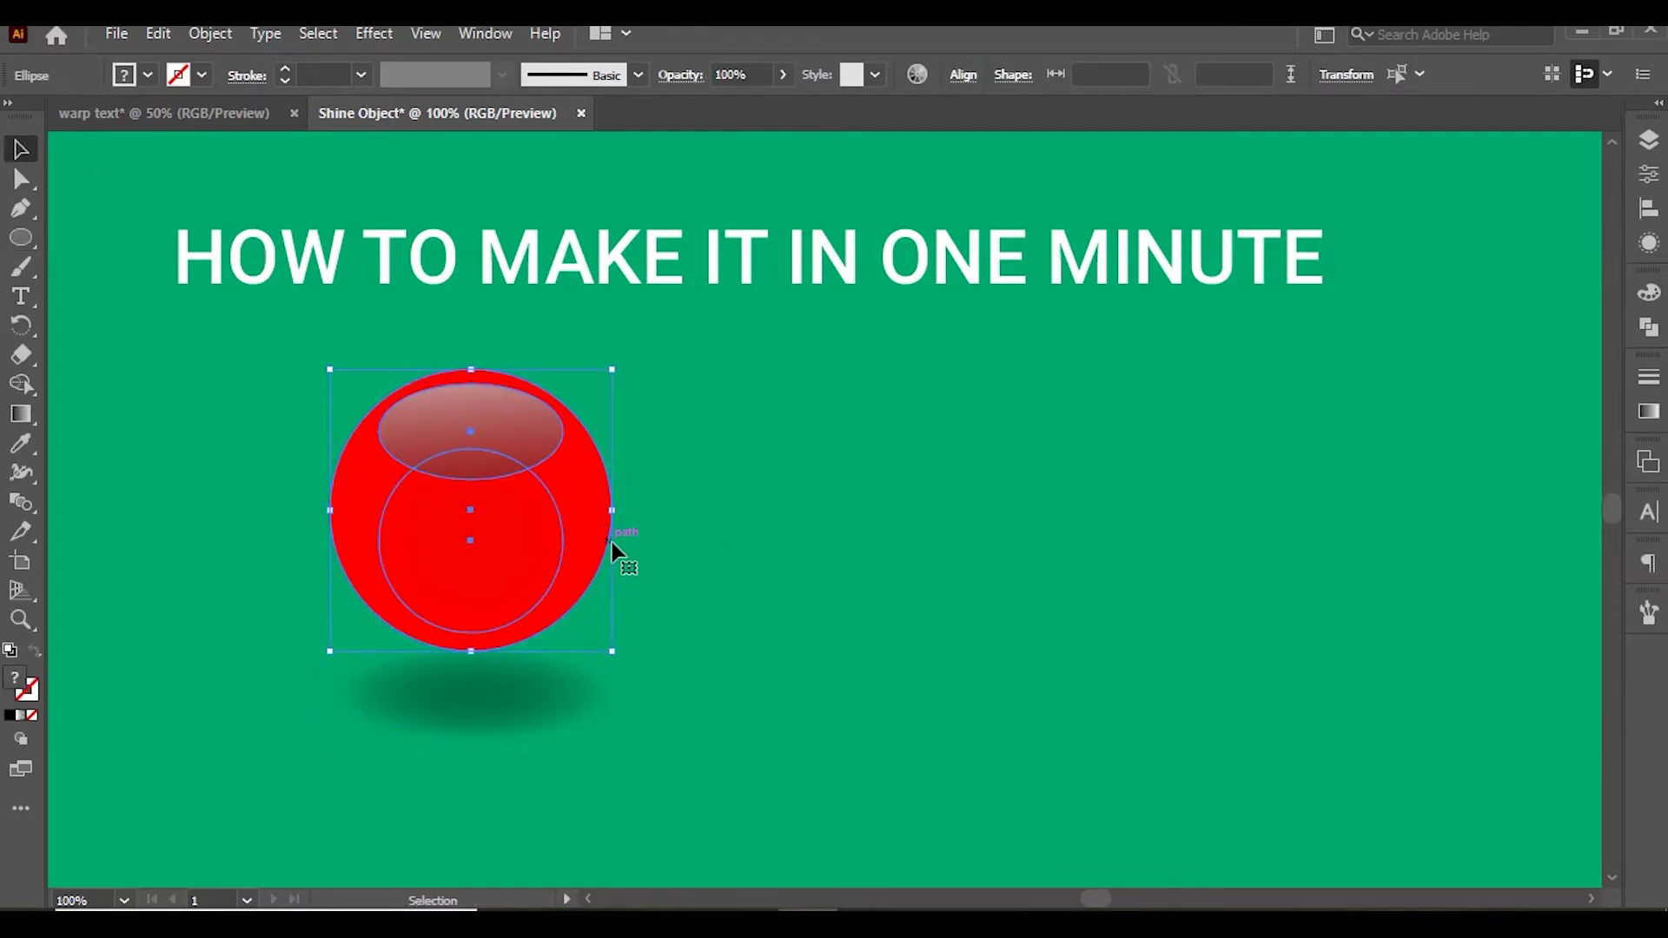
Group the ball with its shadow and Alt-drag a copy to the right
left_click(497, 686, "shift")
key("ctrl+g")
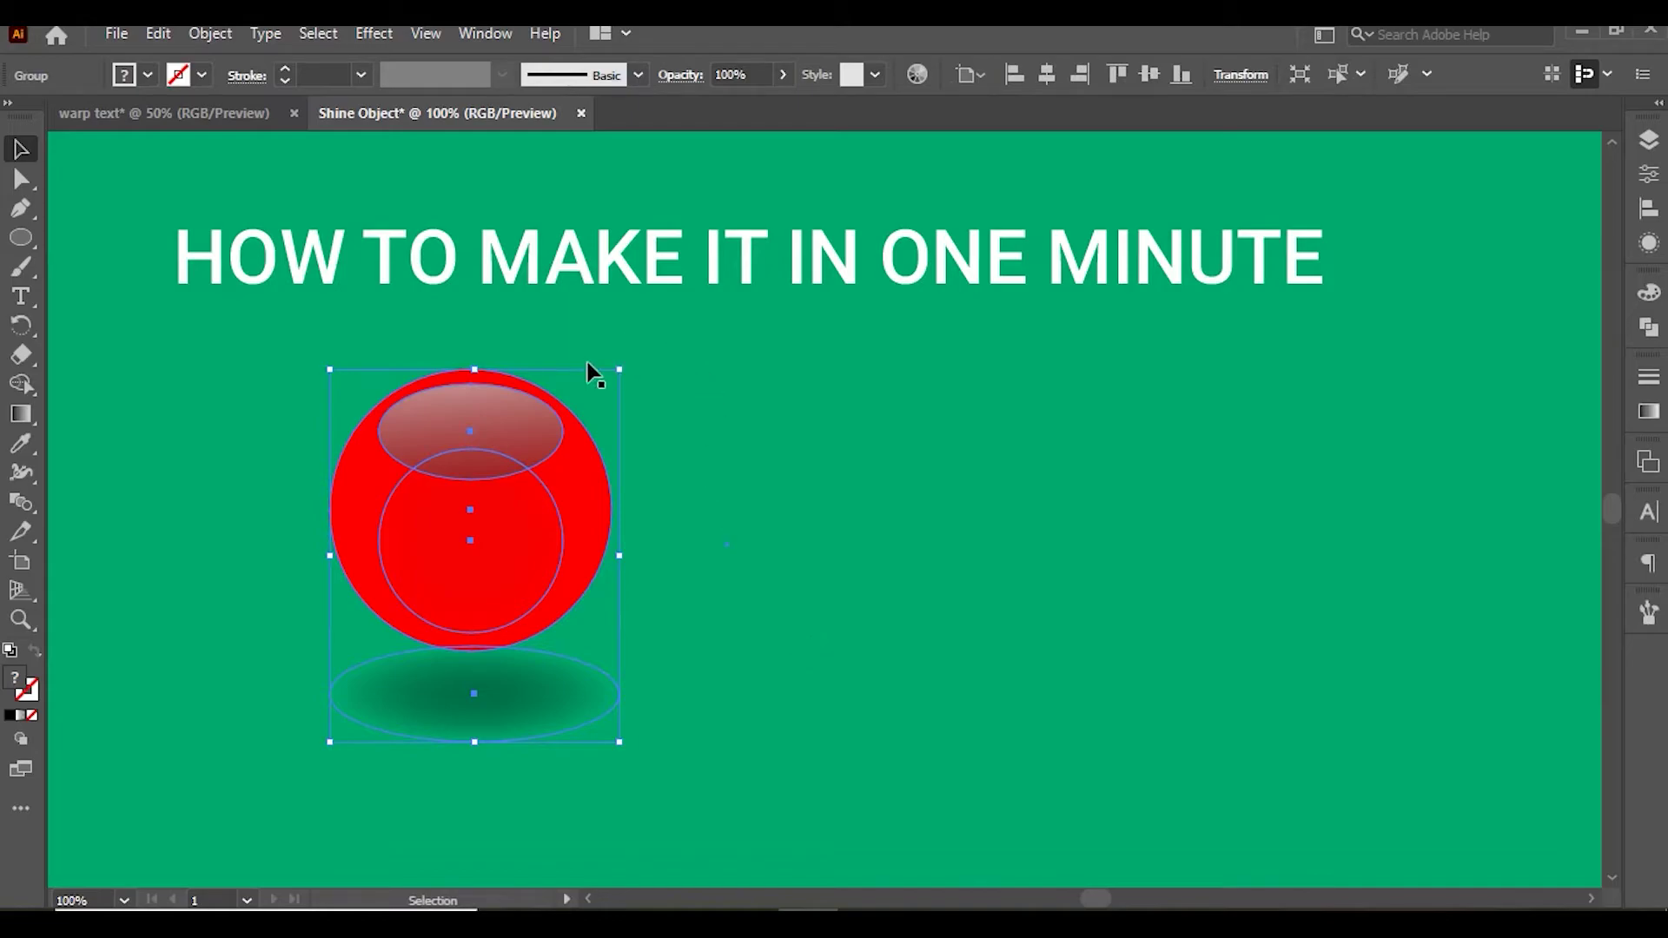
left_click_drag(528, 528, 821, 526)
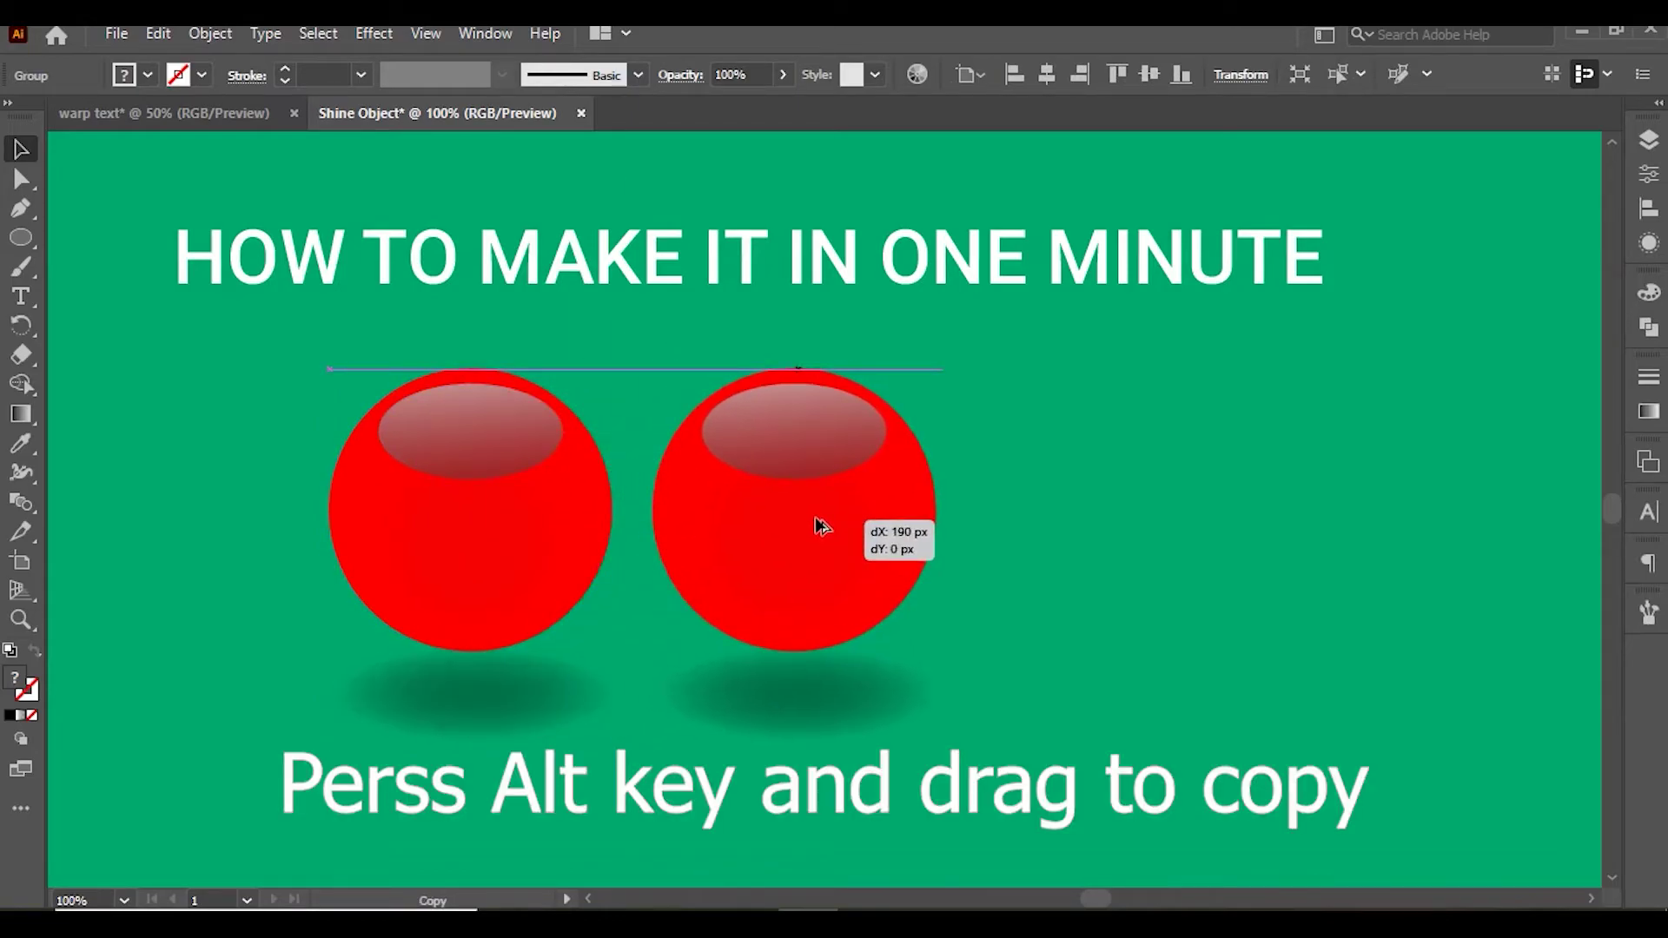
left_click_drag(821, 526, 839, 524)
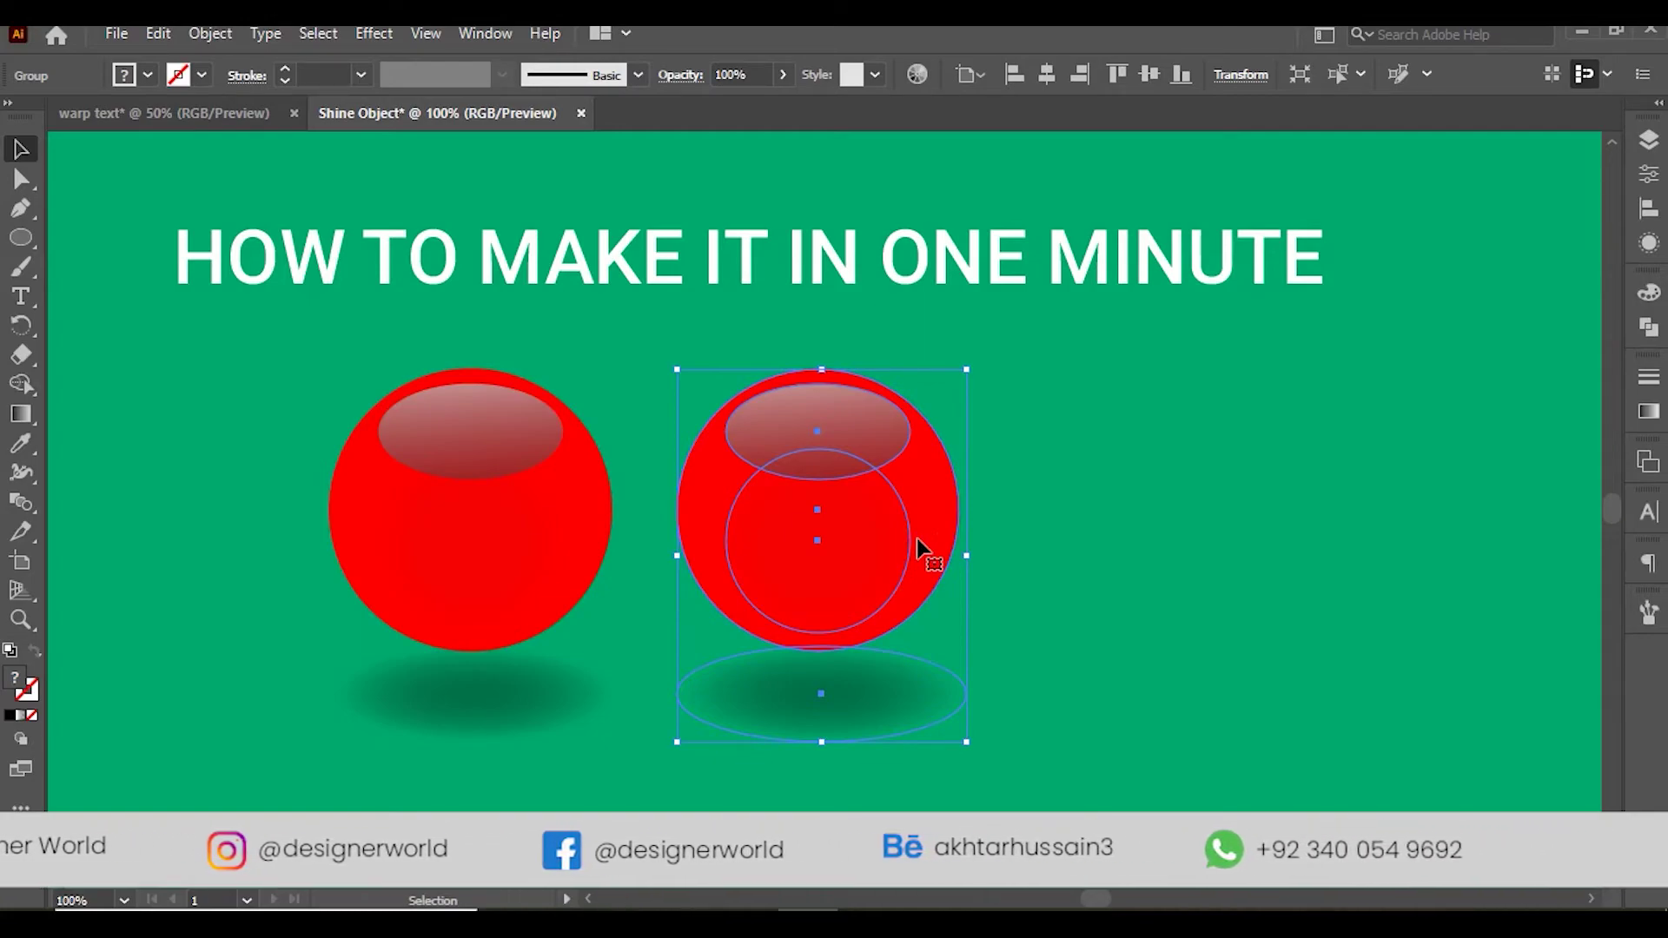
left_click(912, 76)
Recolour the copied ball from red to yellow on the colour wheel, then drag out another copy
left_click_drag(862, 138, 1295, 160)
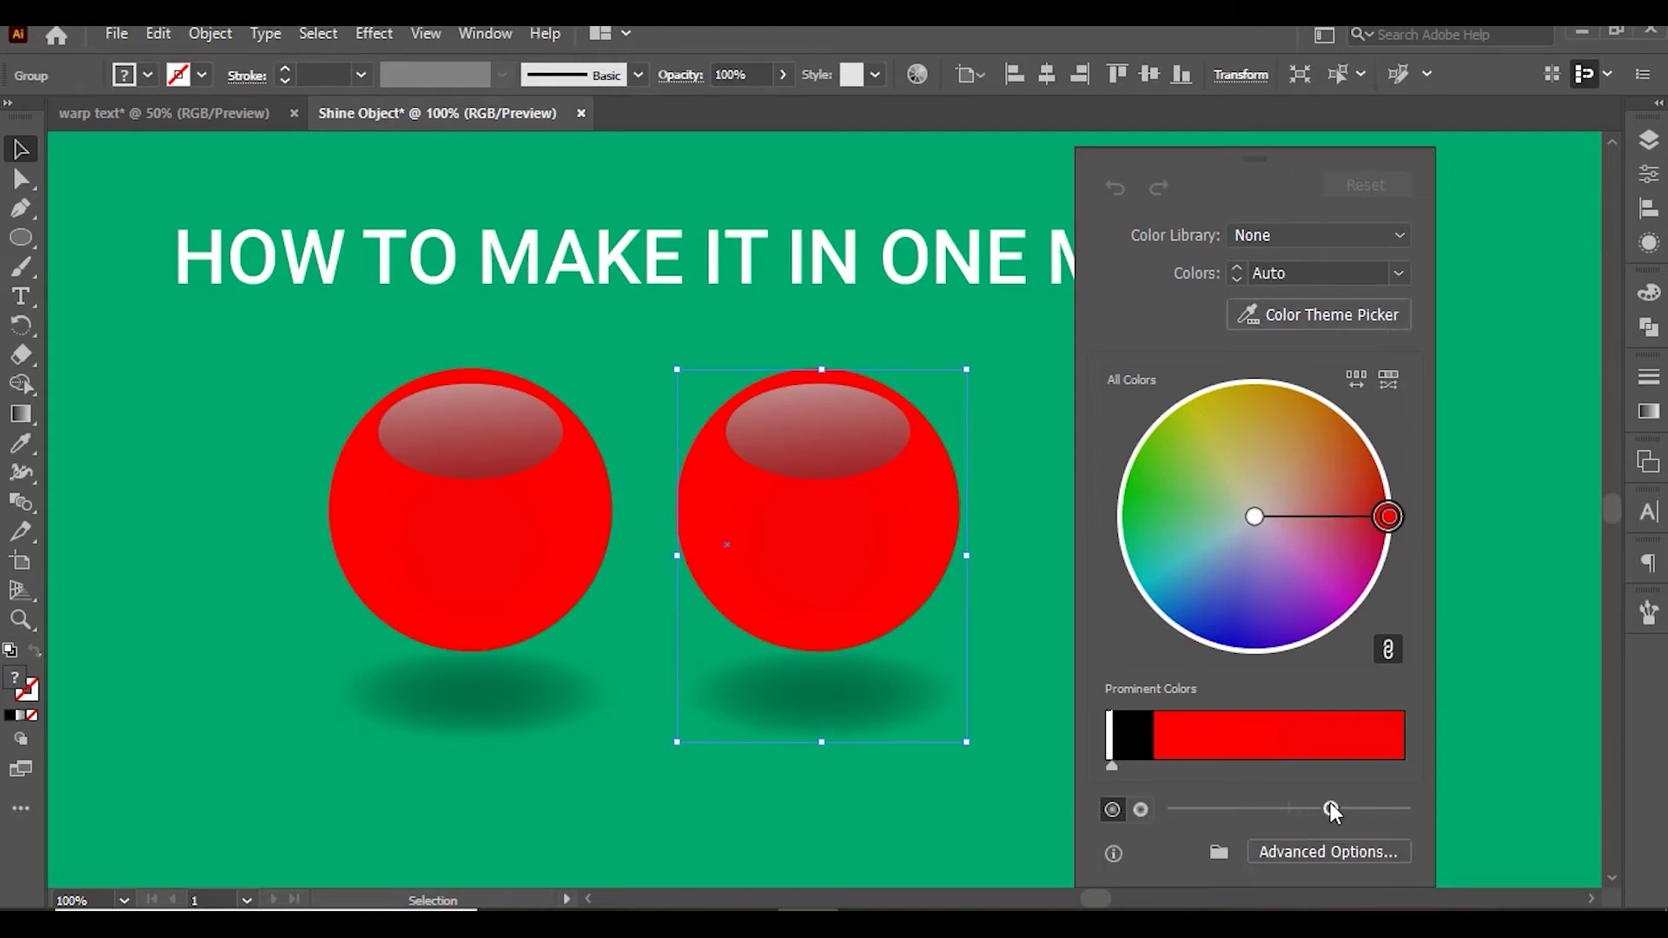
mouse_move(1330, 807)
left_mouse_down()
mouse_move(1399, 808)
mouse_move(1174, 808)
left_mouse_up()
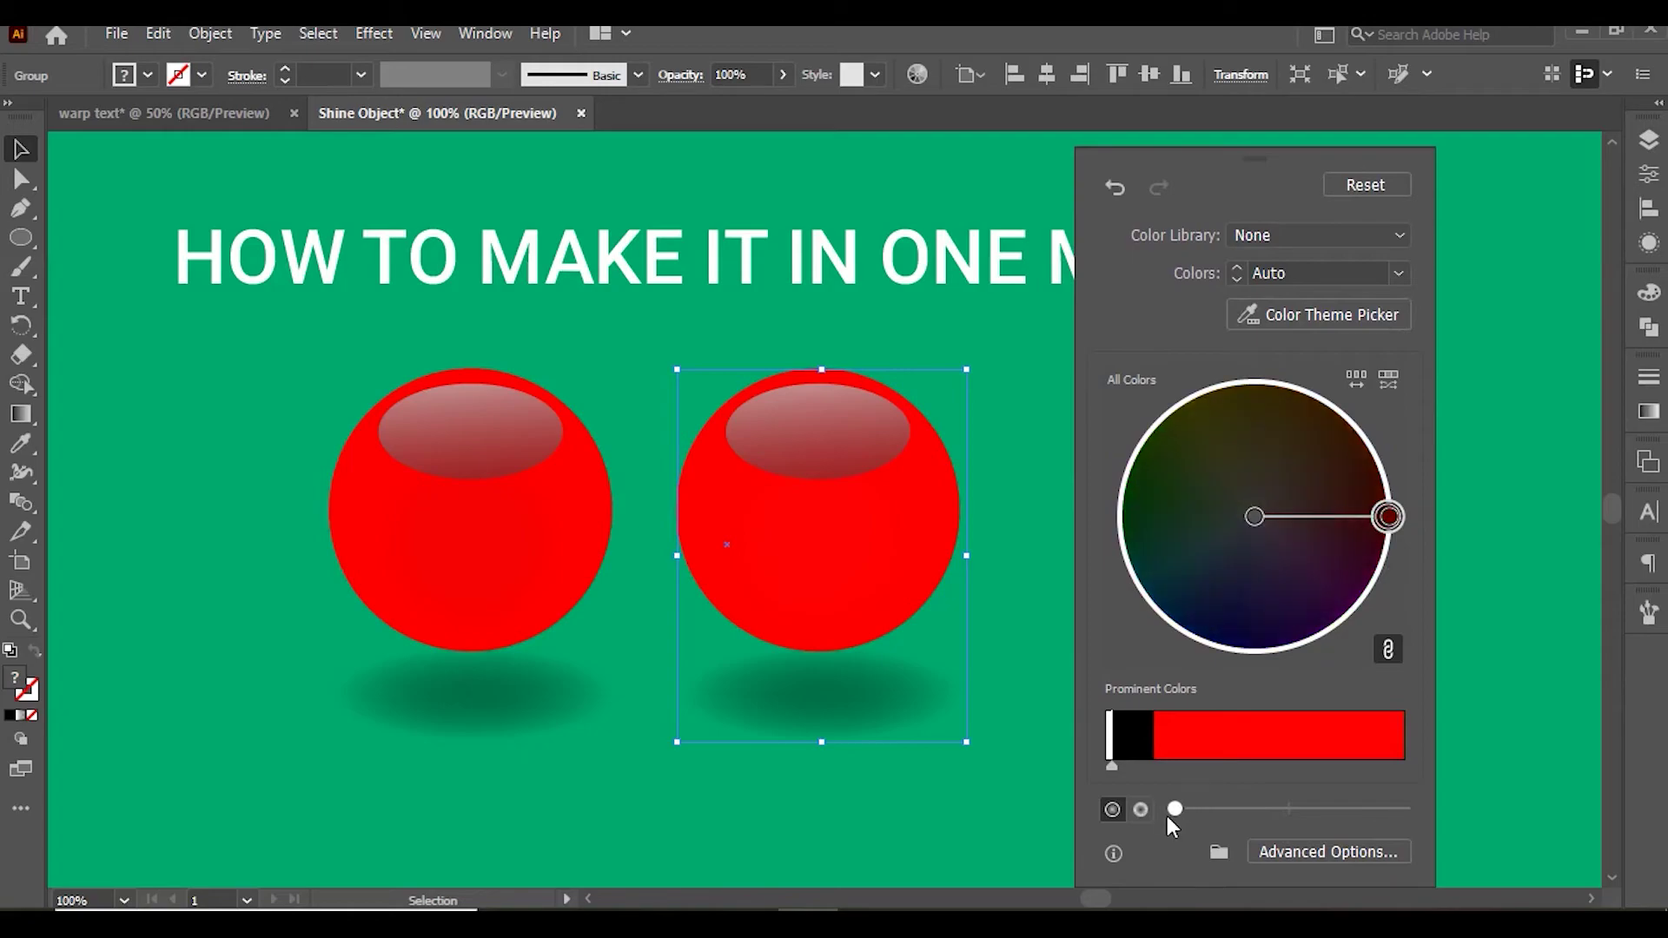
mouse_move(1213, 810)
left_mouse_down()
mouse_move(1394, 812)
mouse_move(1378, 816)
left_mouse_up()
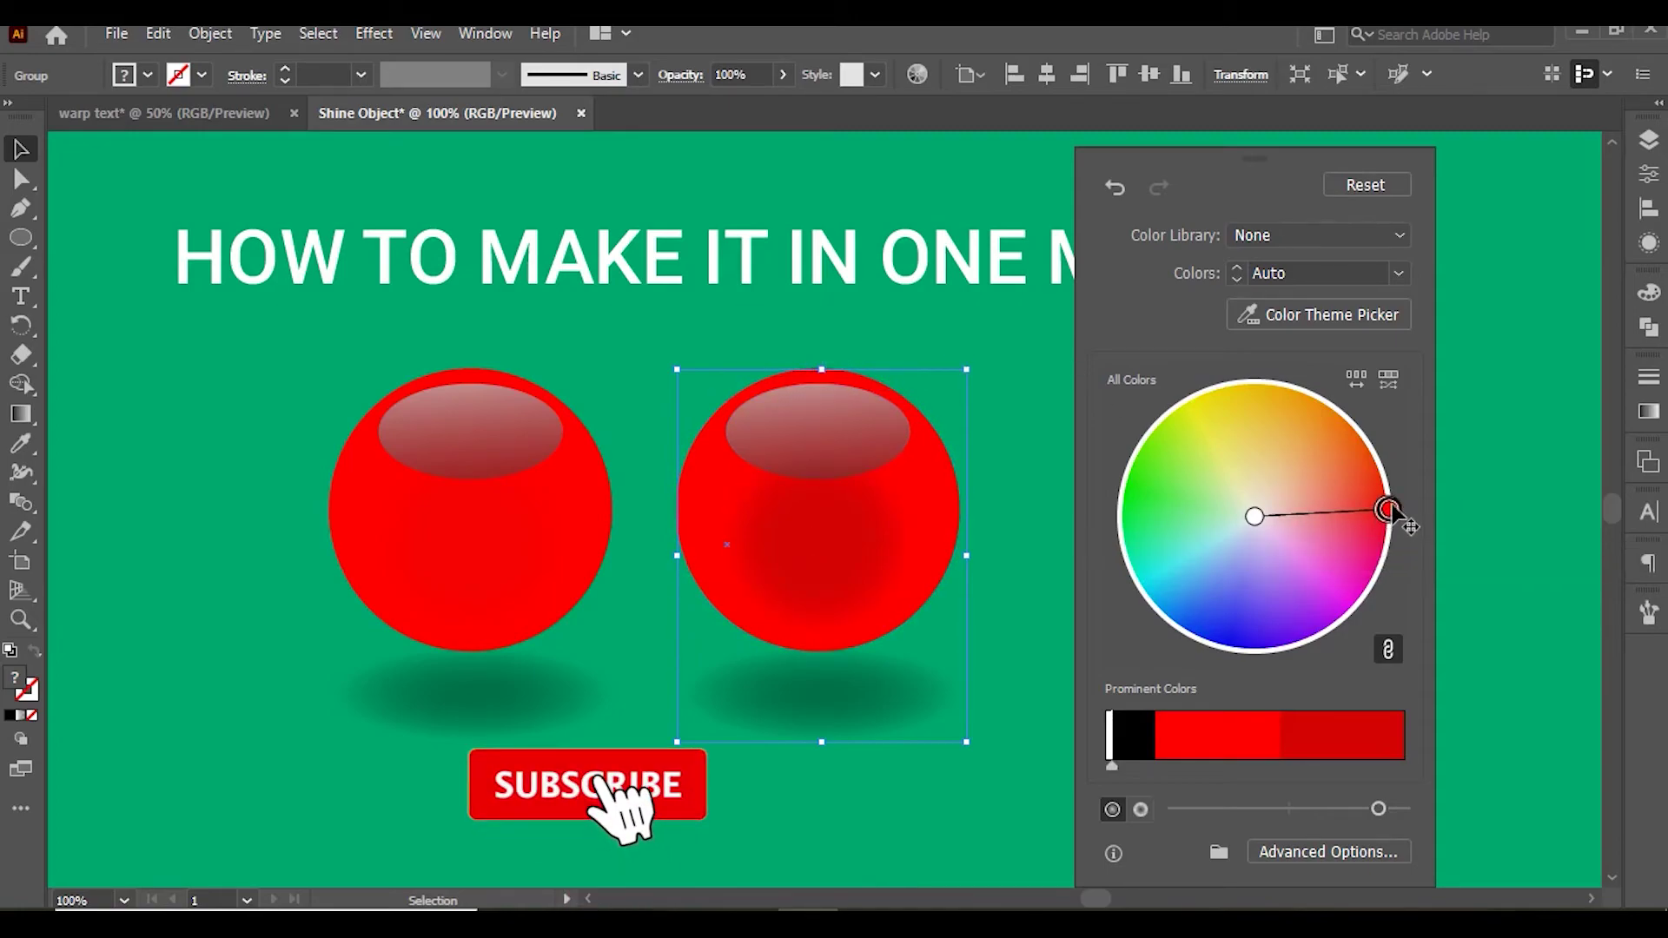
left_click_drag(1387, 517, 1244, 349)
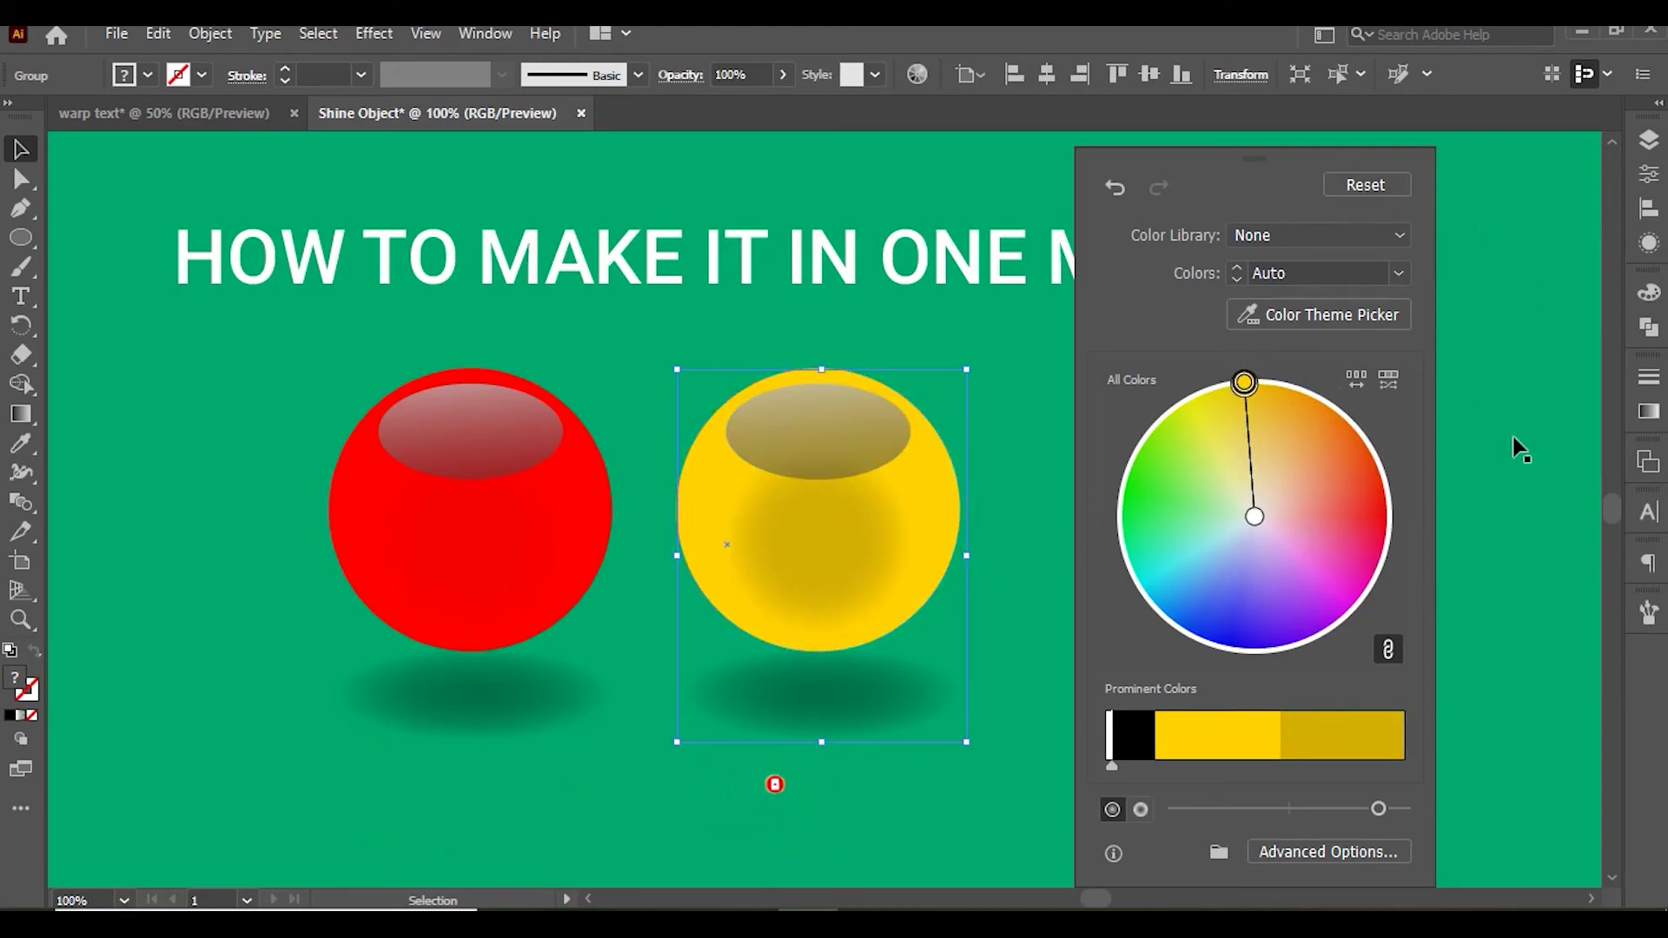
left_click(946, 576)
left_click_drag(826, 578, 1163, 584)
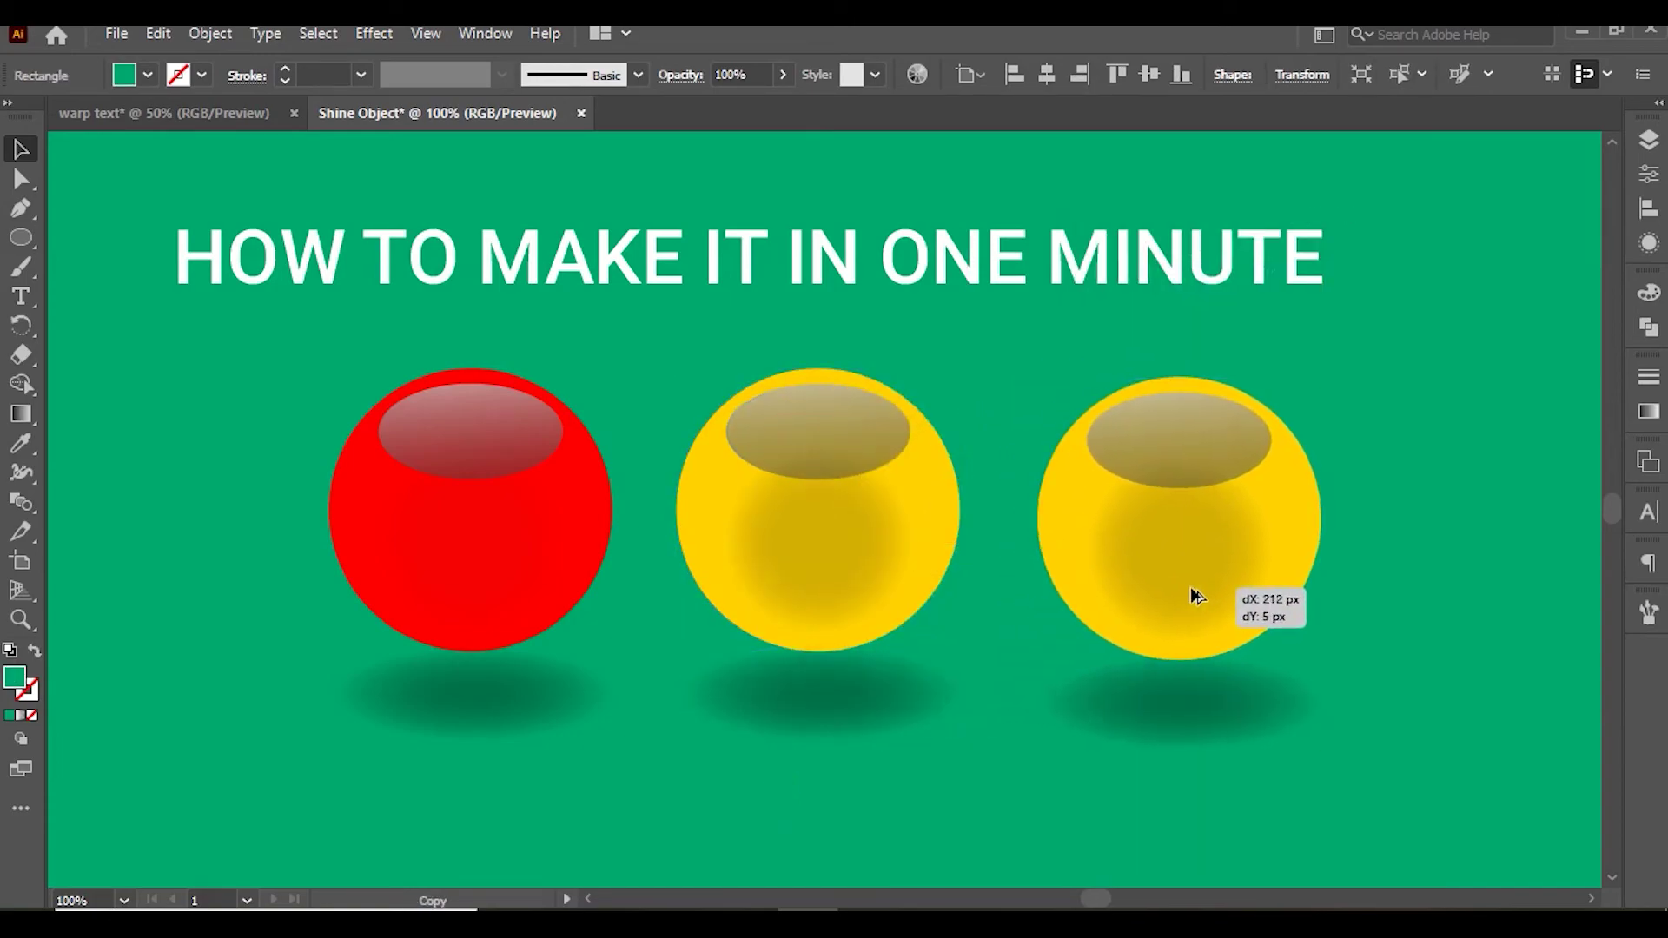
Place the third ball right of the yellow one and shift its hue toward blue
left_click_drag(1164, 584, 1193, 593)
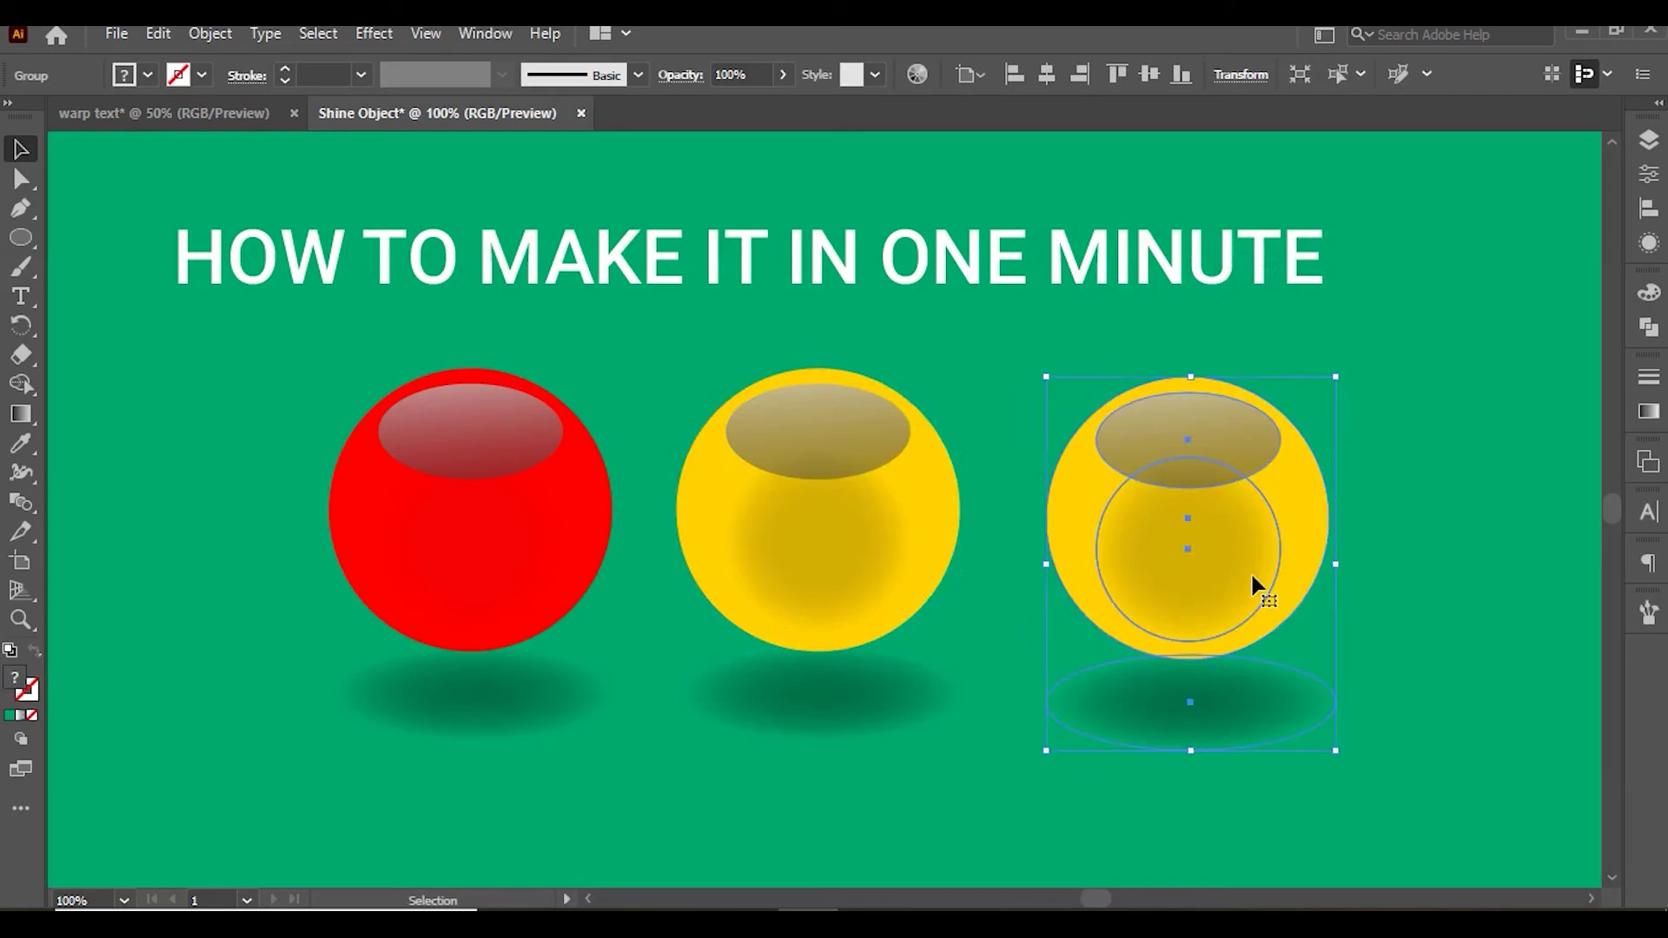
left_click(917, 74)
left_click_drag(816, 378, 781, 635)
left_click_drag(754, 737, 786, 745)
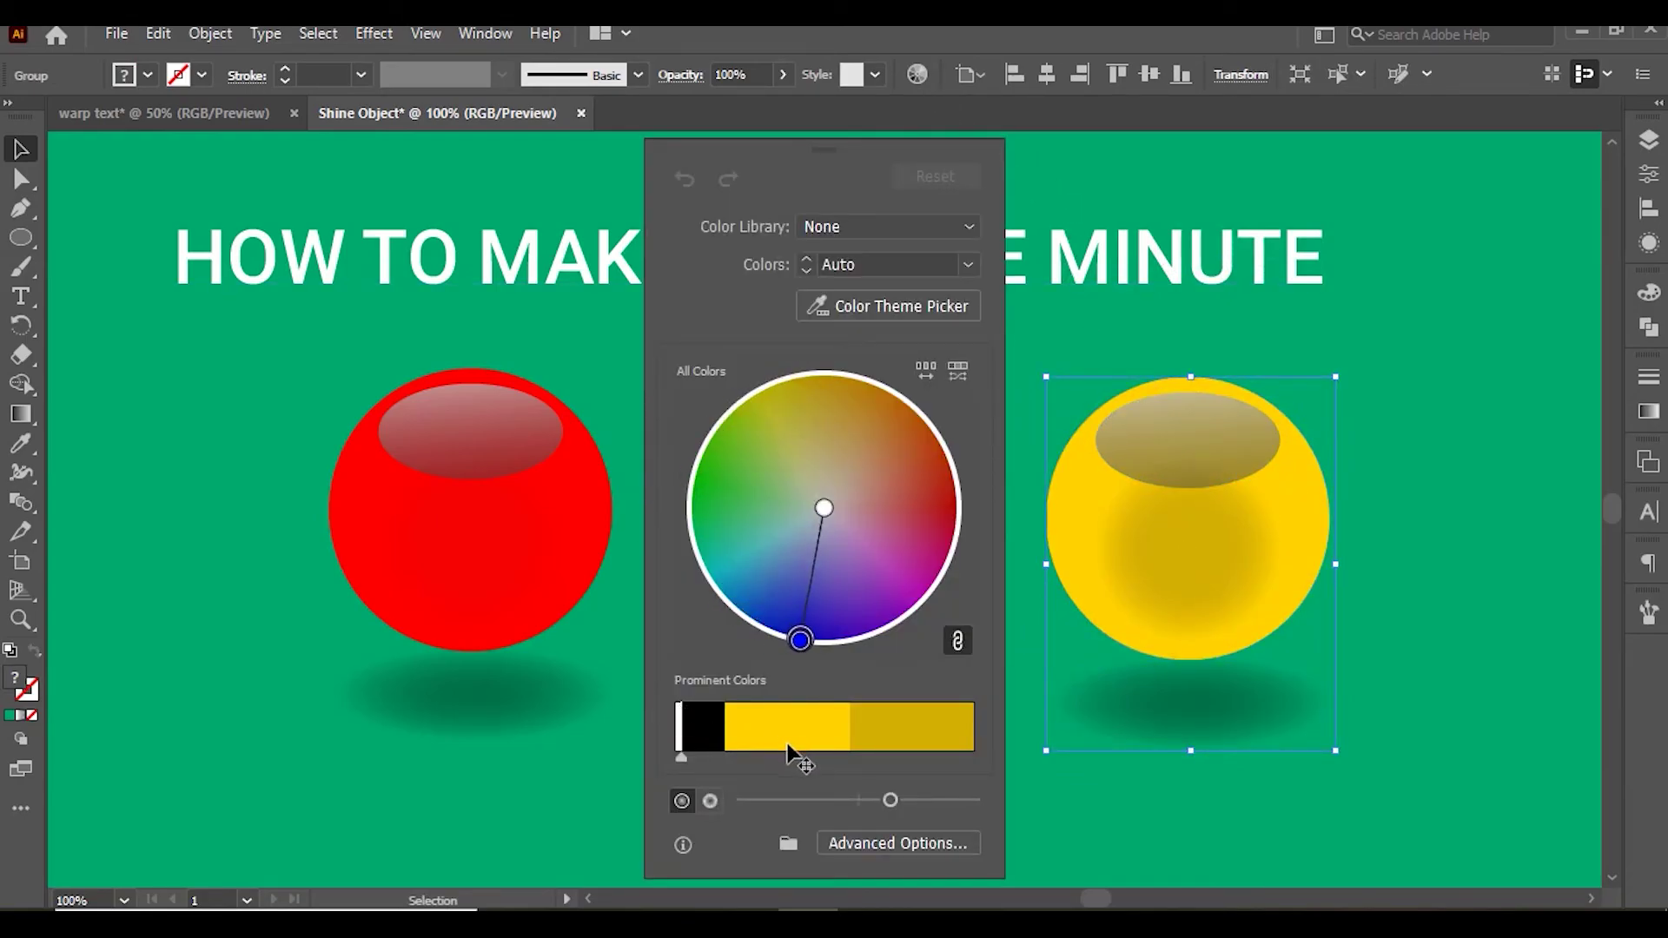